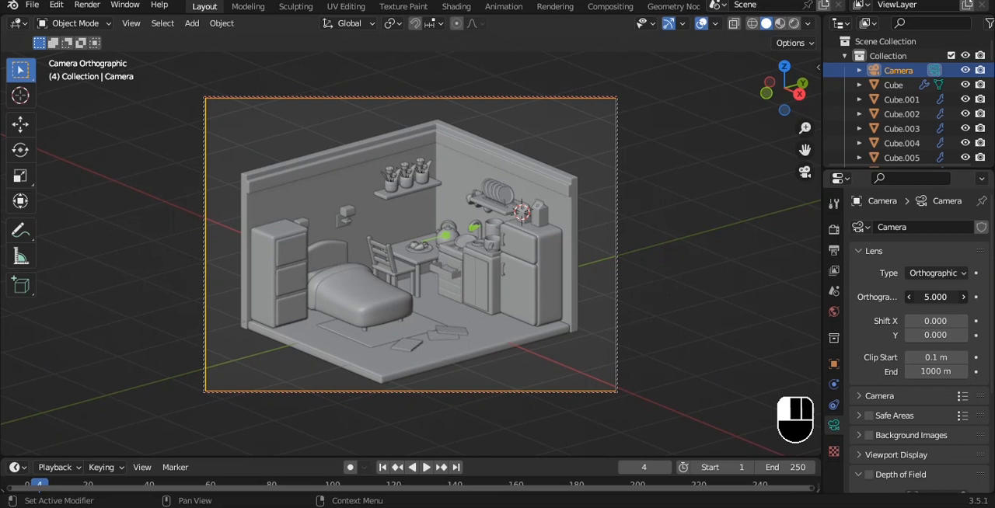
# - Adjust the camera's angle on the room slightly and set the output's vertical resolution to 3410 px
pyautogui.moveTo(663, 174)
pyautogui.keyDown('alt'); pyautogui.mouseDown()
pyautogui.moveTo(672, 178)
pyautogui.moveTo(665, 168)
pyautogui.mouseUp(); pyautogui.keyUp('alt')
pyautogui.press('q')
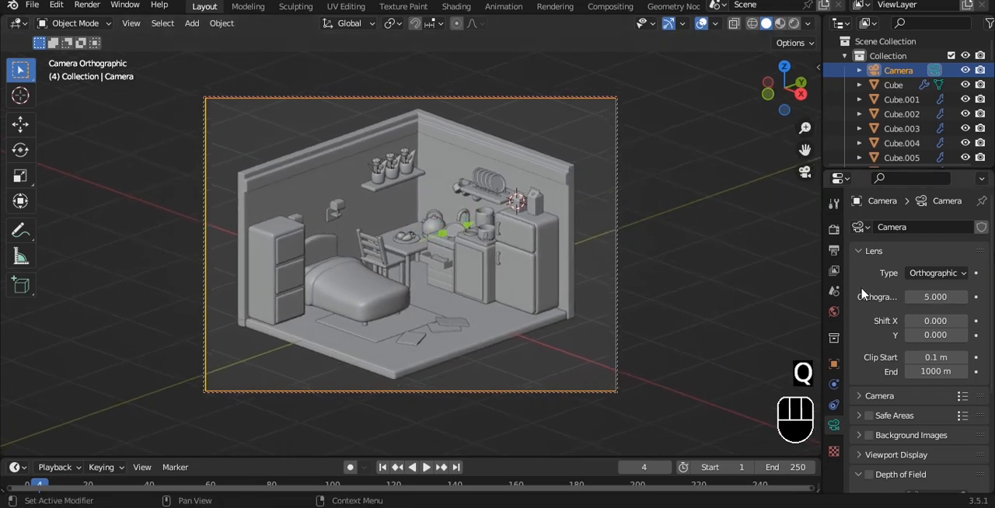
pyautogui.click(834, 250)
pyautogui.moveTo(941, 260); pyautogui.dragTo(976, 260)
pyautogui.scroll(-2, 420, 156)
# - Reframe the room inside the new camera frame and turn off Lock Camera to View
pyautogui.press('q')
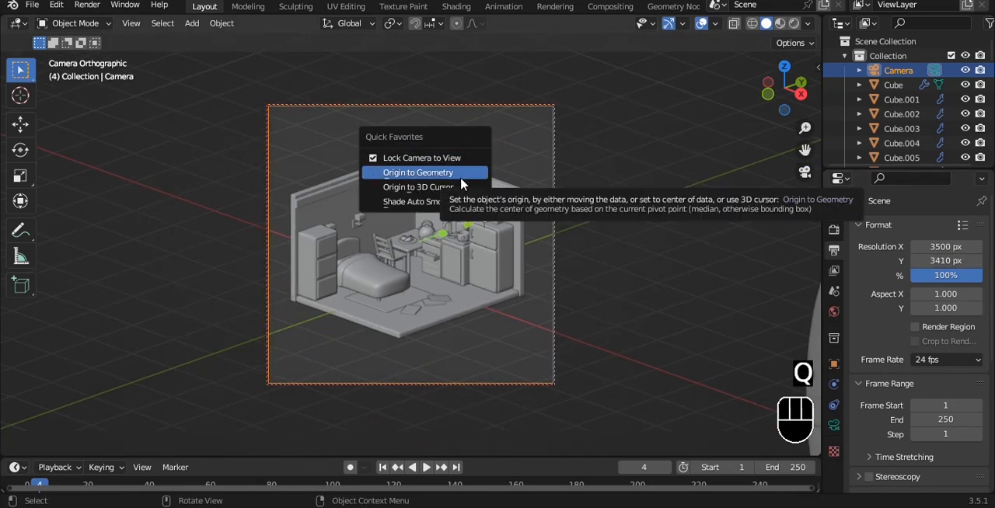
pyautogui.moveTo(534, 158)
pyautogui.keyDown('alt'); pyautogui.keyDown('shift'); pyautogui.mouseDown()
pyautogui.moveTo(540, 175)
pyautogui.moveTo(538, 166)
pyautogui.mouseUp(); pyautogui.keyUp('shift'); pyautogui.keyUp('alt')
pyautogui.press('q')
pyautogui.click(538, 166)
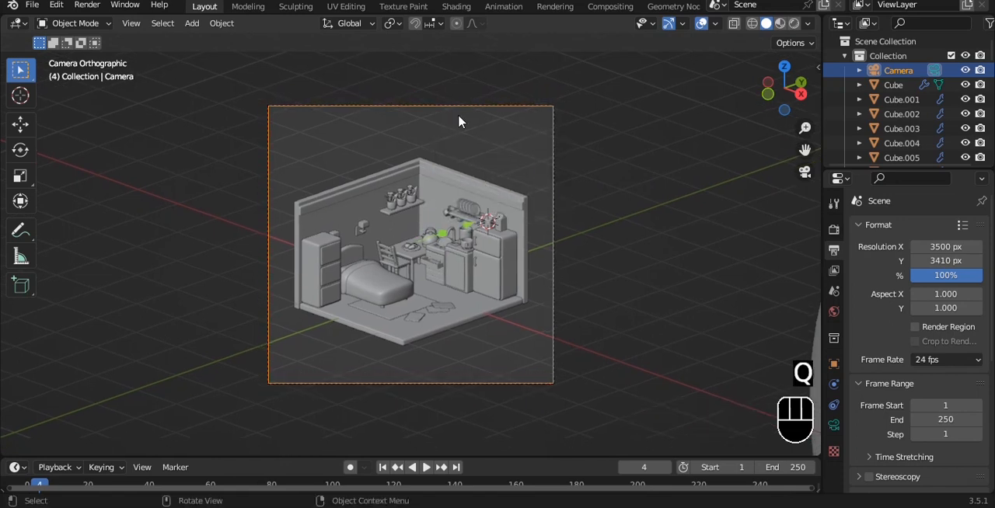
# - Add a mesh plane and scale it up until it is much larger than the room
pyautogui.hotkey('shift', 'a')
pyautogui.moveTo(378, 31)
pyautogui.click(513, 31)
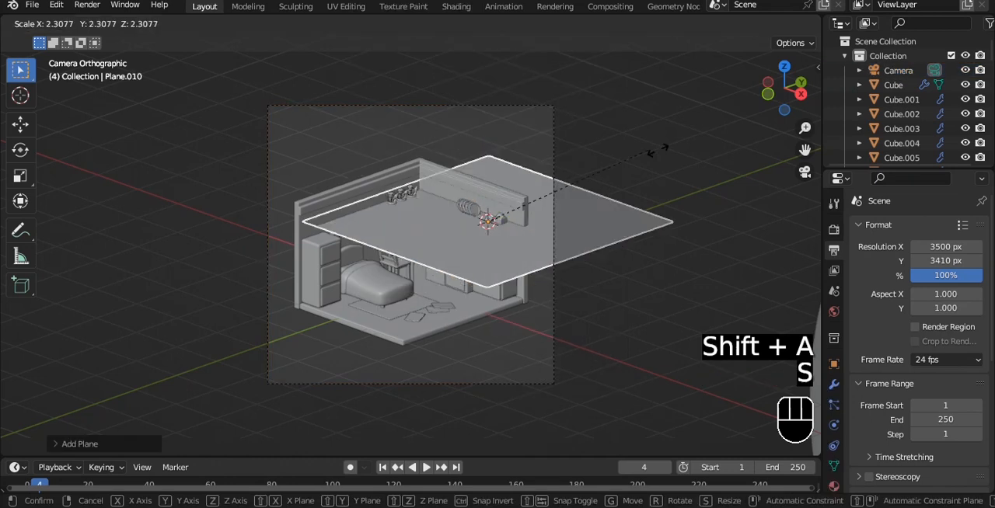
pyautogui.press('s')
pyautogui.click(168, 112)
# - Move the plane down so it sits directly beneath the room's floor, checking from the front, and save the file
pyautogui.moveTo(489, 147); pyautogui.dragTo(488, 222)
pyautogui.keyDown('alt'); pyautogui.moveTo(435, 361); pyautogui.dragTo(397, 175); pyautogui.keyUp('alt')
pyautogui.press('`')
pyautogui.scroll(4, 411, 187)
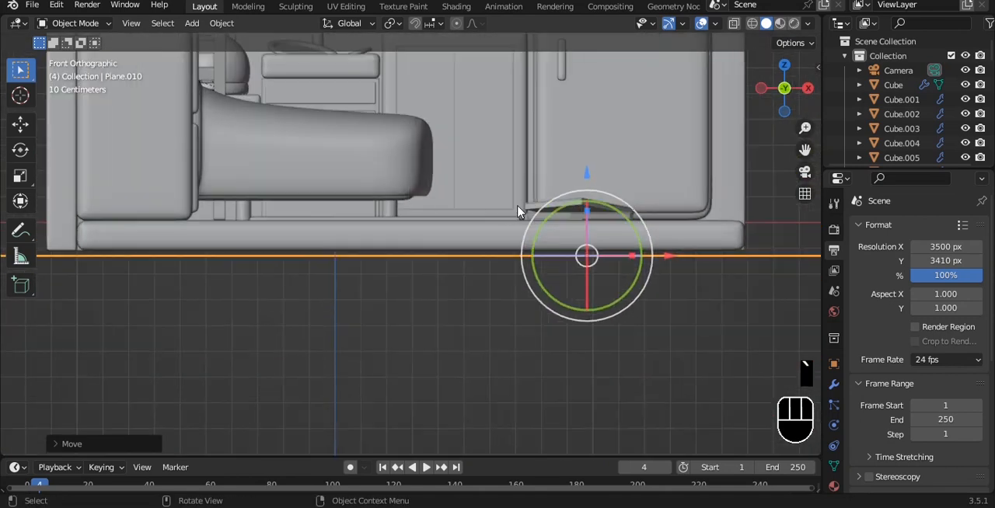
pyautogui.moveTo(586, 174); pyautogui.dragTo(586, 171)
pyautogui.scroll(-7, 583, 174)
pyautogui.moveTo(583, 175)
pyautogui.mouseDown(button='middle')
pyautogui.moveTo(513, 250)
pyautogui.moveTo(508, 219)
pyautogui.mouseUp(button='middle')
pyautogui.hotkey('ctrl', 's')
pyautogui.press('KP_0')
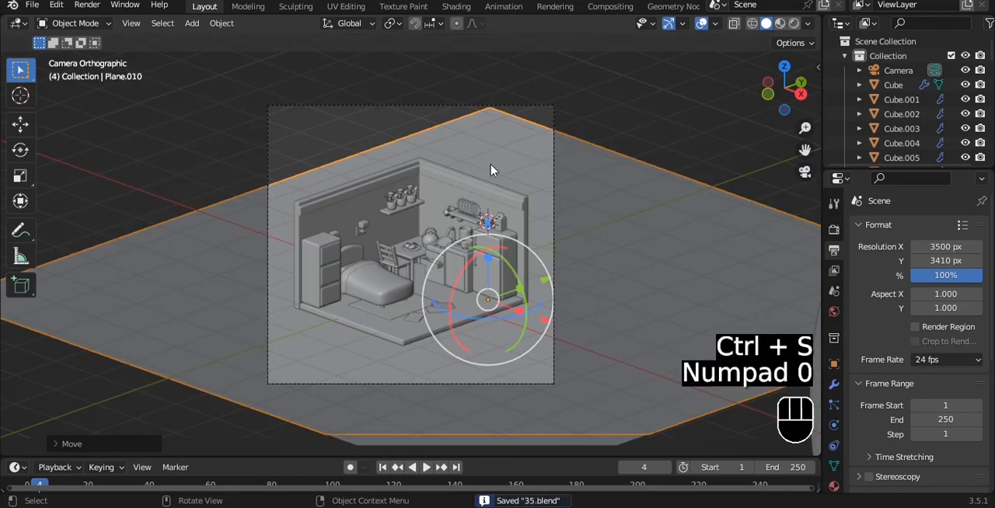
# - Rotate the ground plane about the vertical axis so one edge runs straight across behind the room
pyautogui.moveTo(445, 317); pyautogui.dragTo(506, 253)
pyautogui.hotkey('ctrl', 'z')
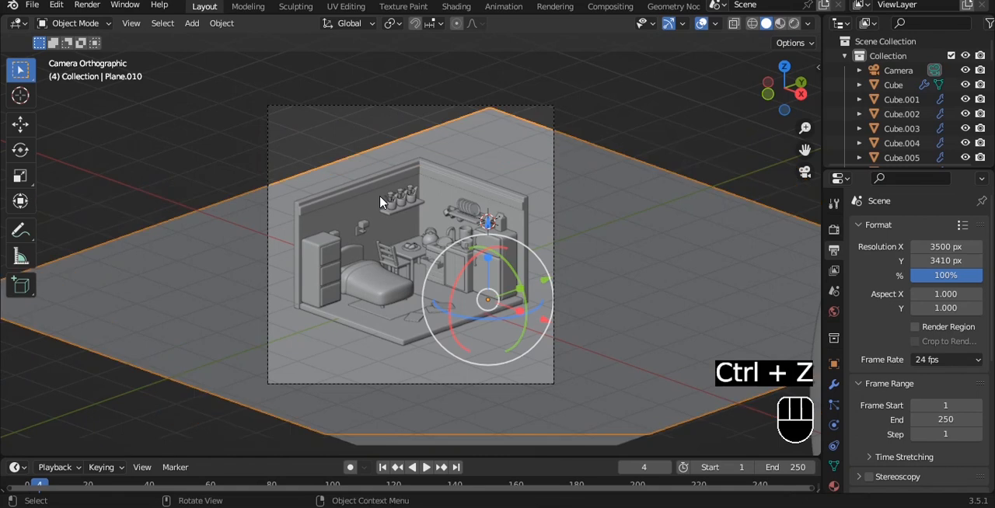
pyautogui.press('Tab')
pyautogui.moveTo(508, 323); pyautogui.dragTo(466, 314)
# - Extrude the plane's rear edge about 3.7 m upward along Z to form a backdrop wall
pyautogui.press('2')
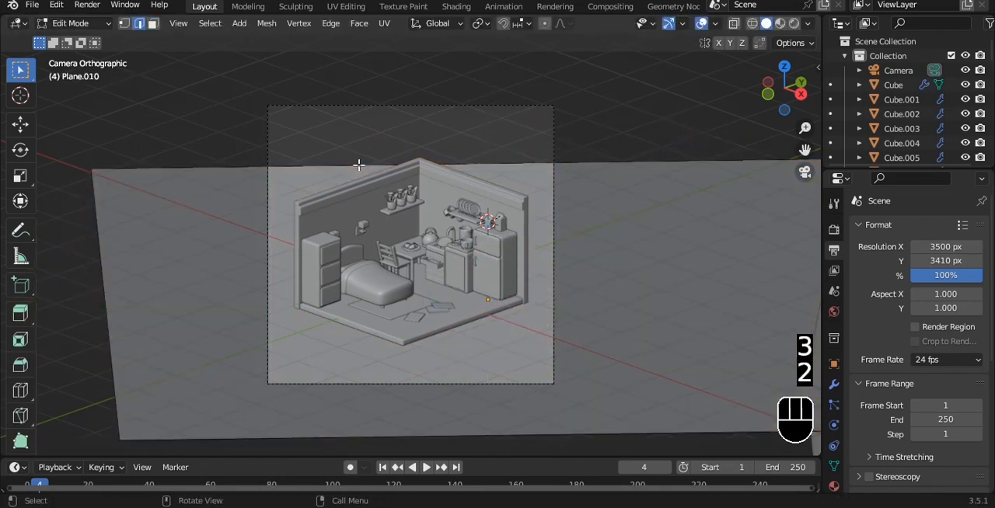
pyautogui.click(358, 165)
pyautogui.scroll(-2, 397, 187)
pyautogui.press('e')
pyautogui.press('z')
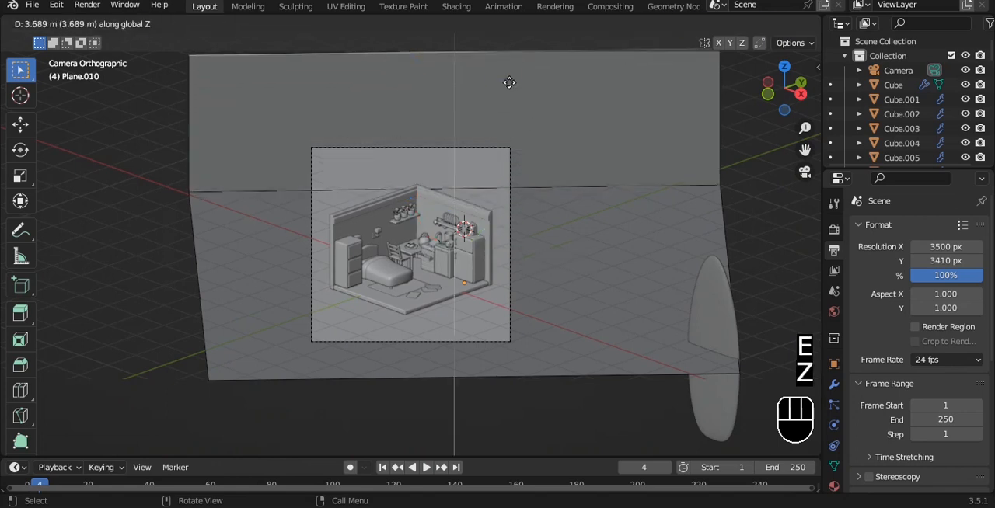
pyautogui.click(509, 84)
pyautogui.press('Tab')
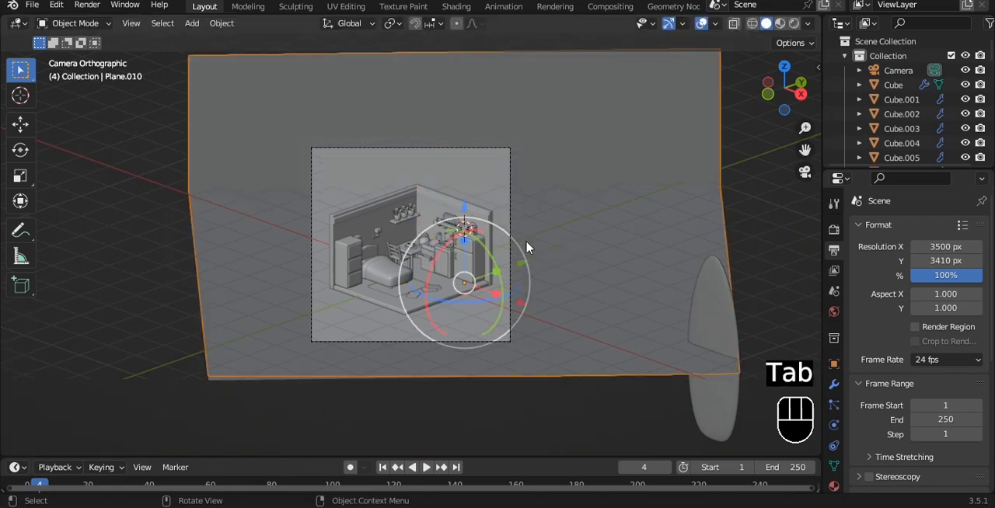
# - Define a render region around the camera frame and deselect the backdrop plane
pyautogui.hotkey('ctrl', 'b')
pyautogui.moveTo(267, 107); pyautogui.dragTo(550, 368)
pyautogui.click(569, 421)
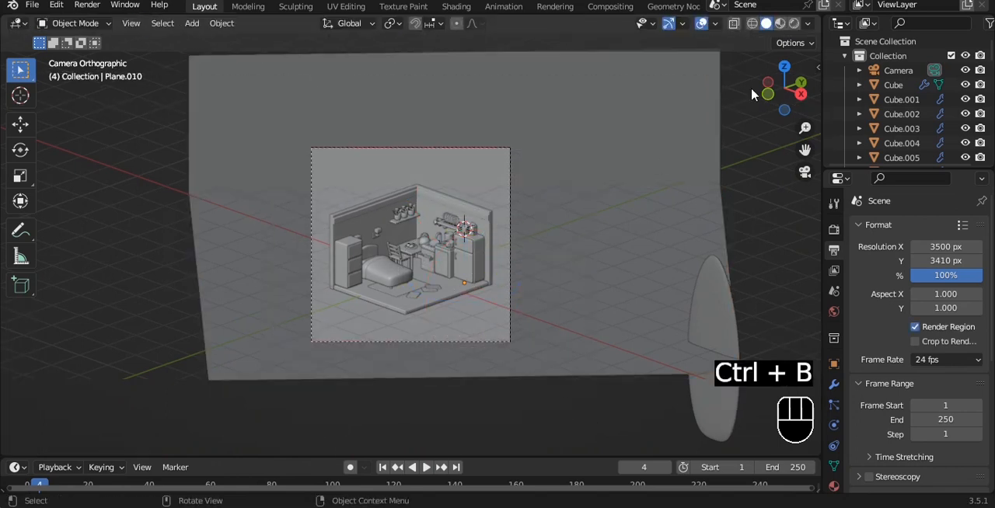
# - Split the 3D viewport into two side-by-side views and hide the tool shelf in both
pyautogui.moveTo(818, 17); pyautogui.dragTo(318, 117)
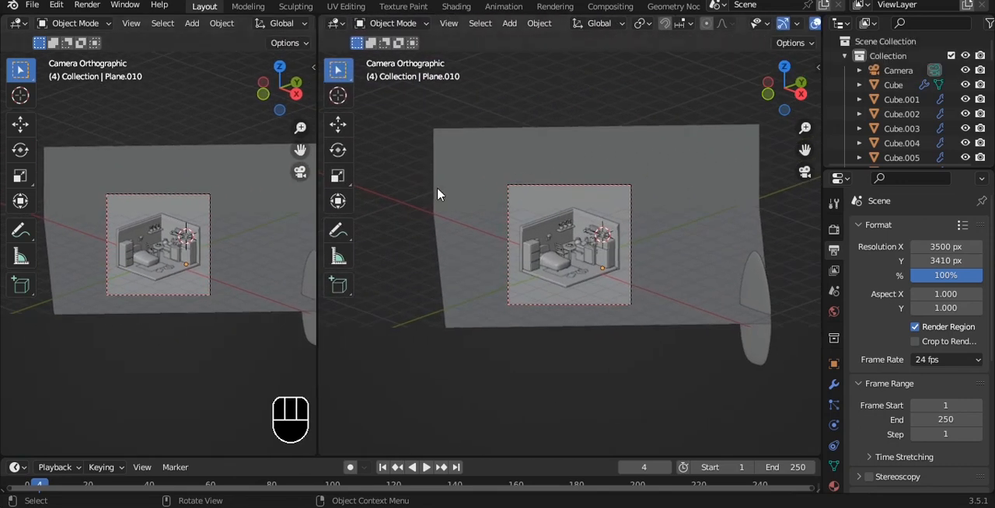
pyautogui.press('n')
pyautogui.press('n')
pyautogui.press('t')
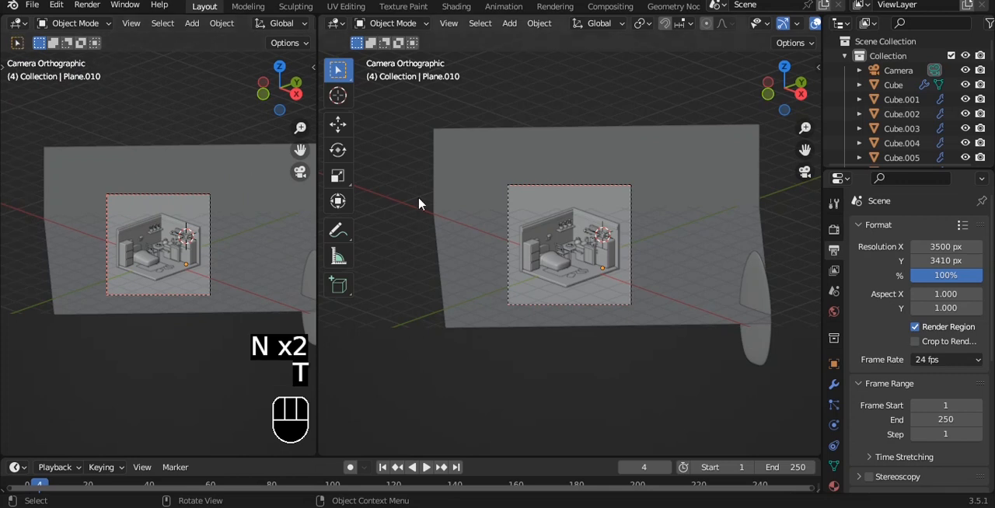
pyautogui.press('t')
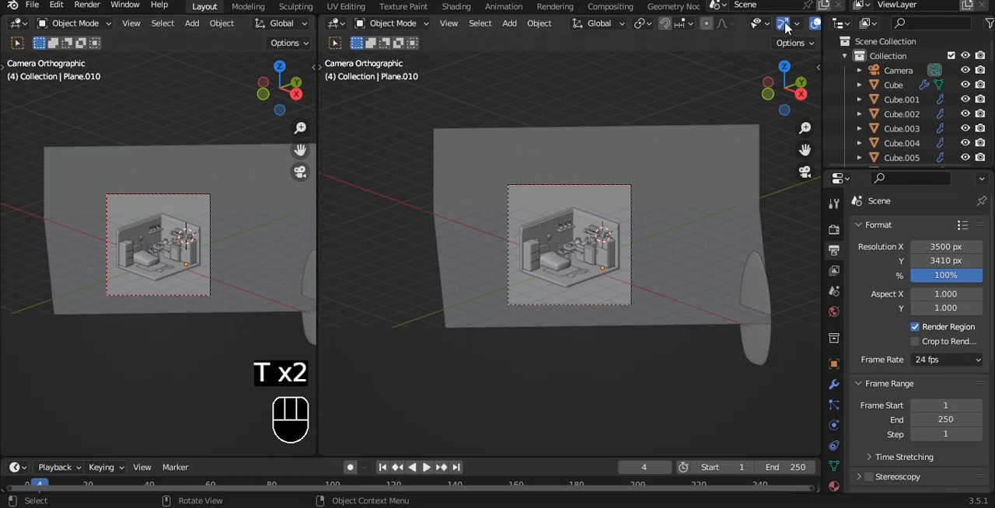
# - Frame the room closely in the wider camera view and set the narrower viewport to a free perspective view
pyautogui.scroll(4, 660, 187)
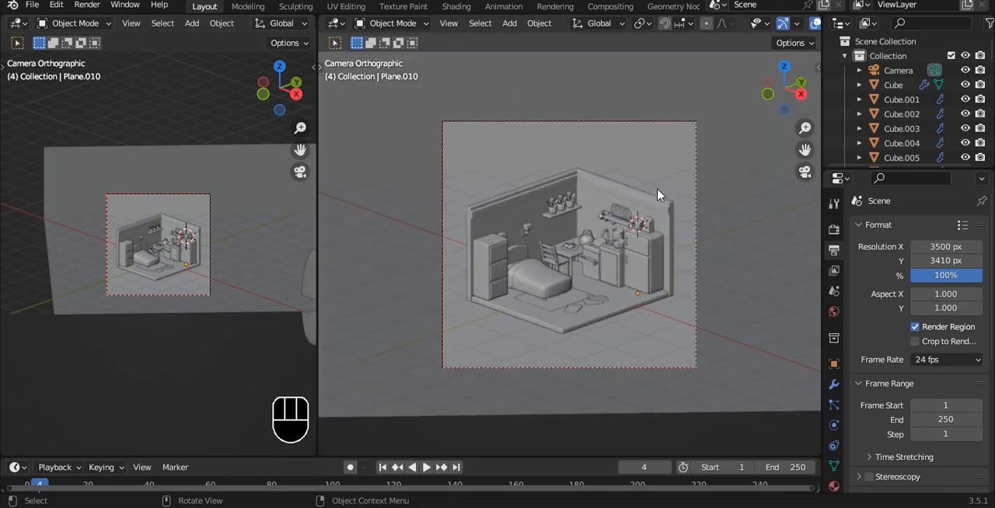
pyautogui.scroll(2, 657, 194)
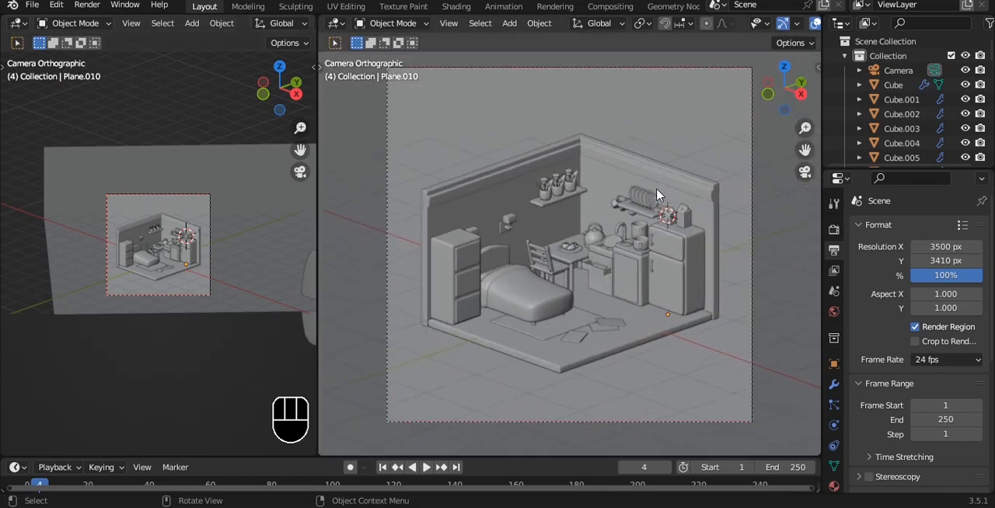
pyautogui.scroll(1, 657, 194)
pyautogui.press('q')
pyautogui.click(186, 245)
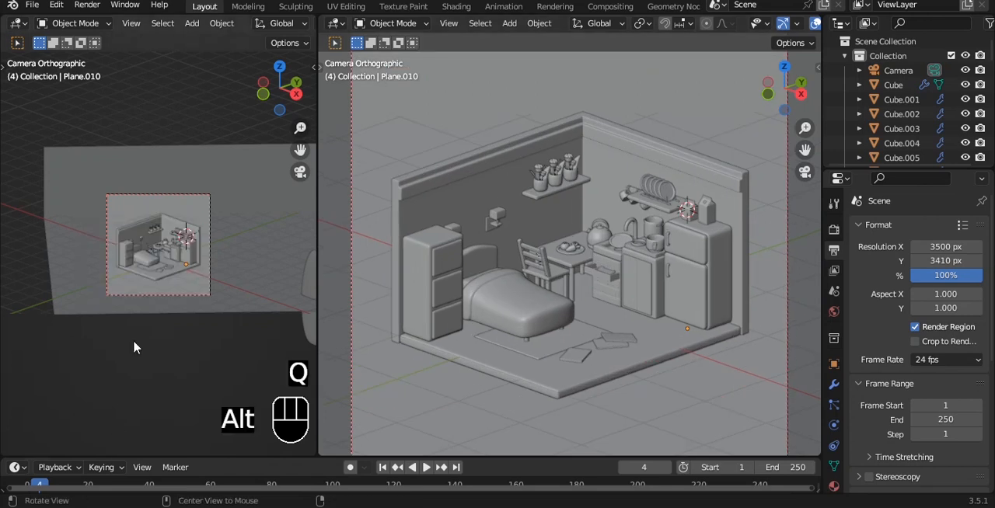
pyautogui.scroll(5, 167, 251)
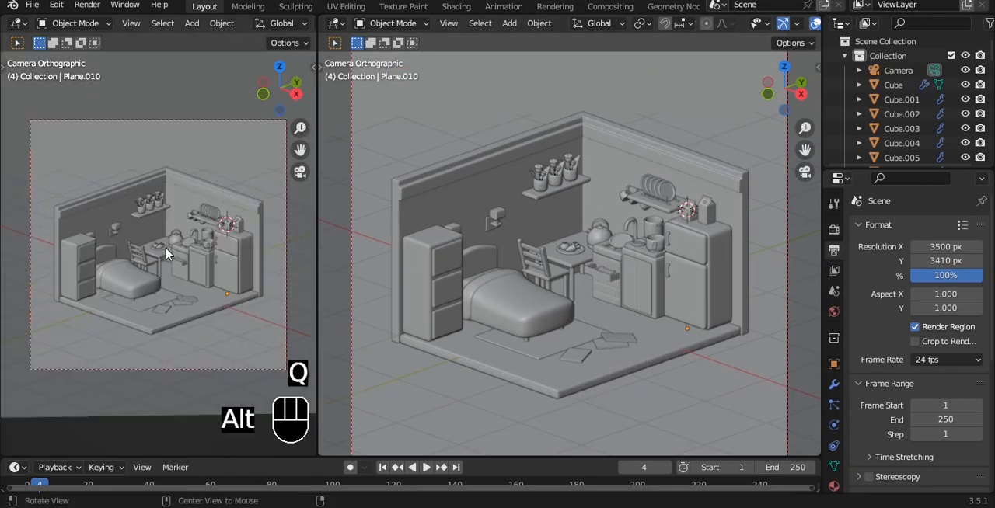
pyautogui.moveTo(166, 251); pyautogui.dragTo(162, 226, button='middle')
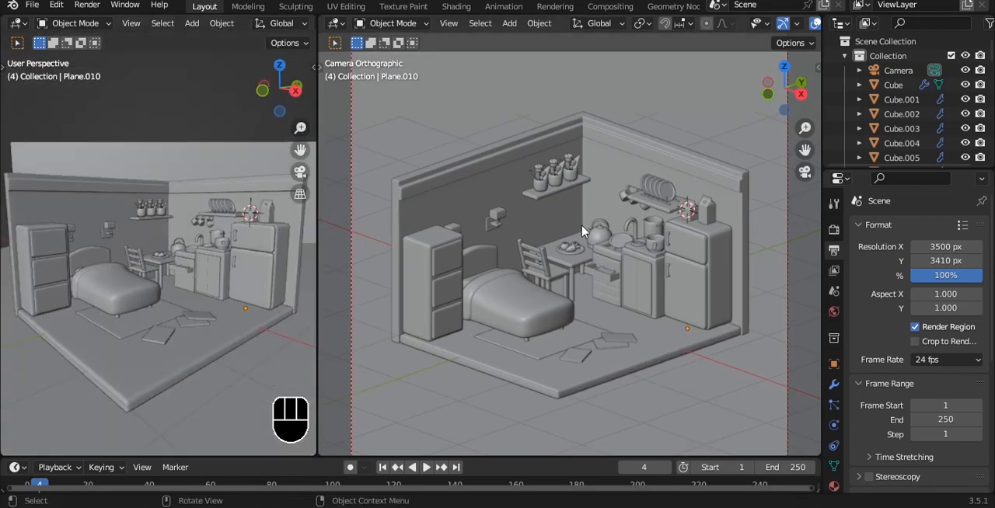
# - Switch the camera viewport to rendered shading and save the file
pyautogui.scroll(-4, 762, 29)
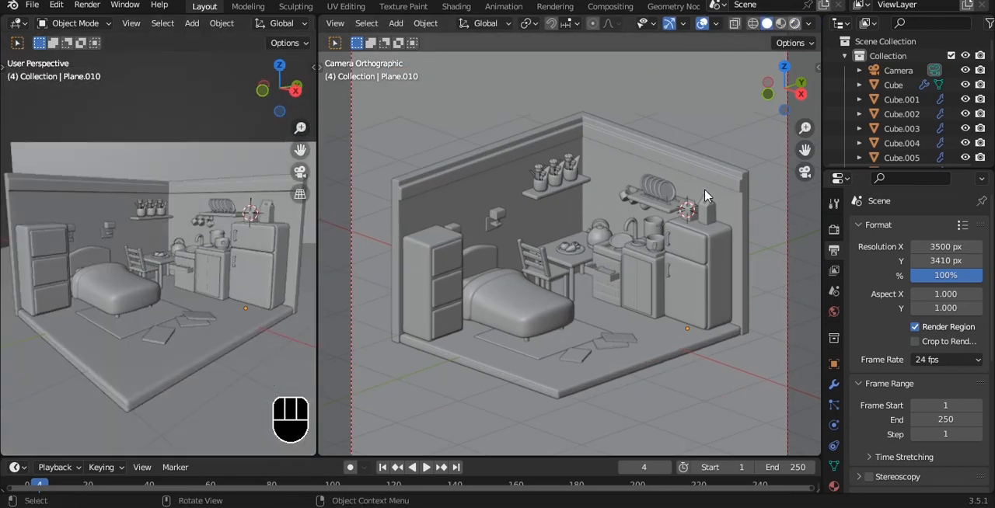
pyautogui.hotkey('ctrl', 's')
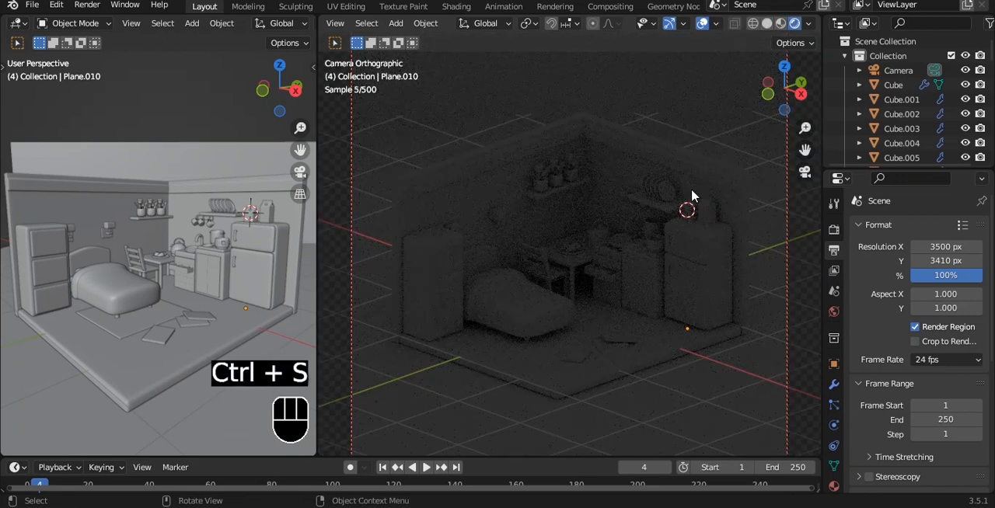
pyautogui.scroll(-1, 682, 204)
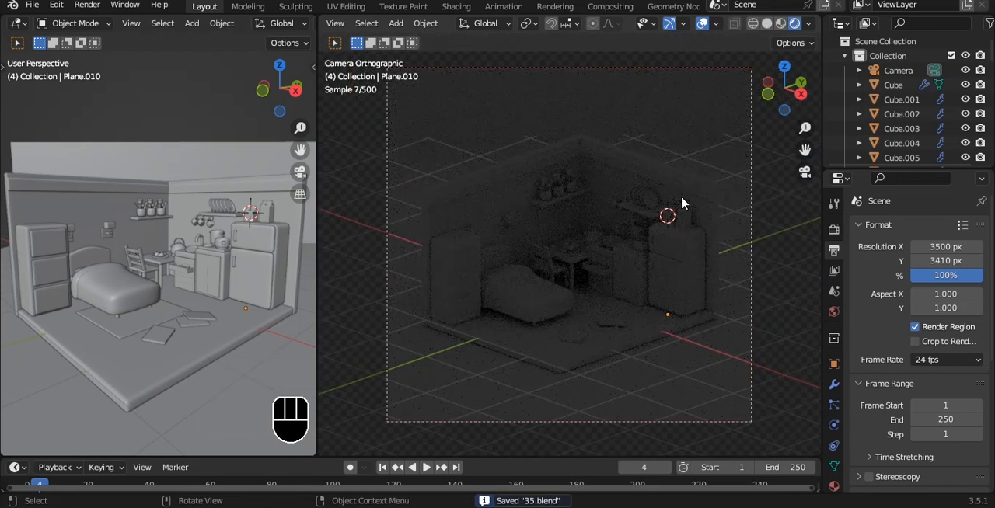
# - Hide the camera object from the viewport
pyautogui.scroll(-6, 232, 146)
pyautogui.keyDown('alt'); pyautogui.moveTo(224, 158); pyautogui.dragTo(171, 166); pyautogui.keyUp('alt')
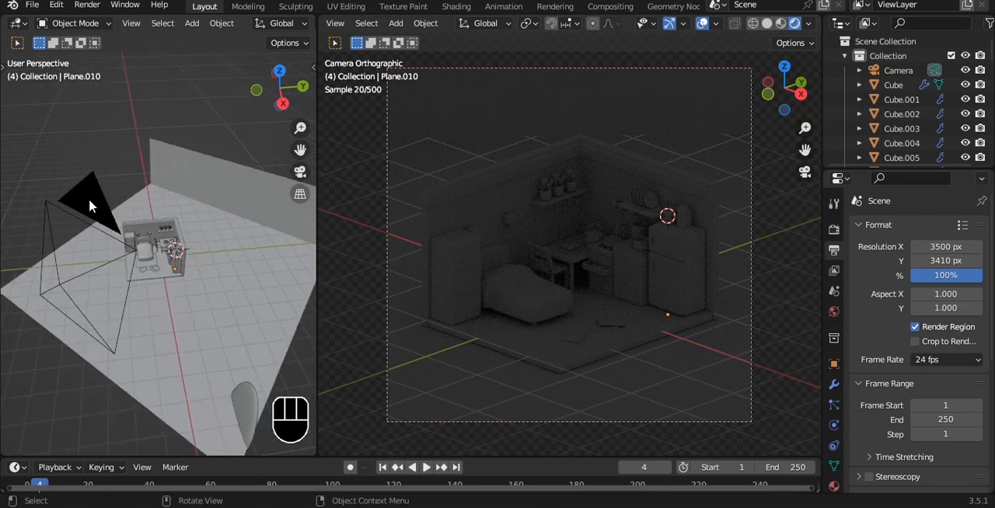
pyautogui.click(88, 199)
pyautogui.press('h')
# - Add a Sun light to the scene and raise it well above the room
pyautogui.keyDown('alt'); pyautogui.moveTo(89, 199); pyautogui.dragTo(215, 142); pyautogui.keyUp('alt')
pyautogui.hotkey('shift', 'a')
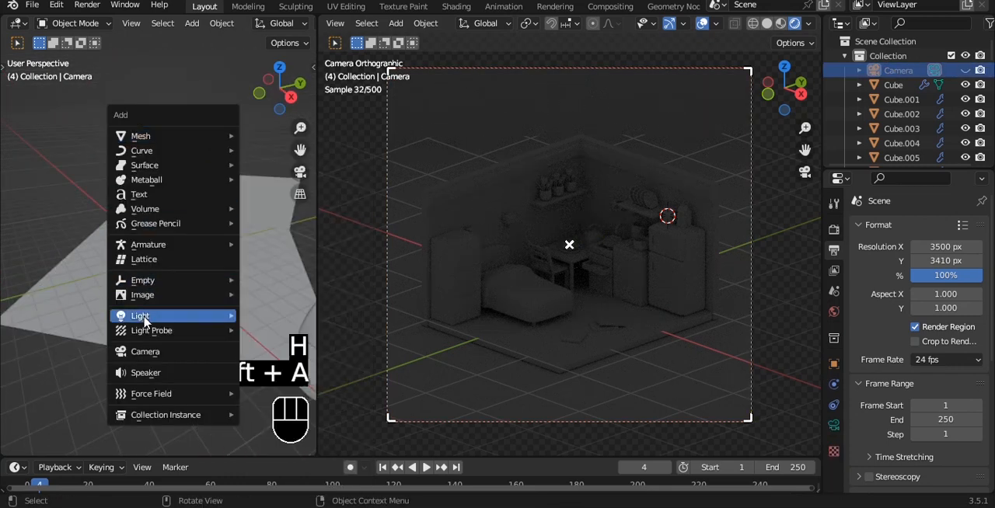
pyautogui.moveTo(140, 316)
pyautogui.click(280, 332)
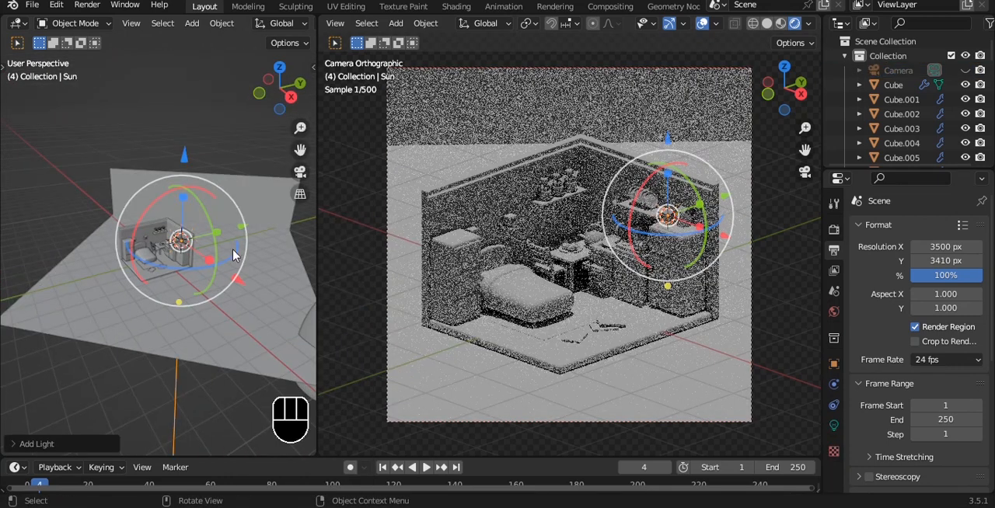
pyautogui.scroll(-2, 216, 173)
pyautogui.moveTo(182, 153); pyautogui.dragTo(184, 436)
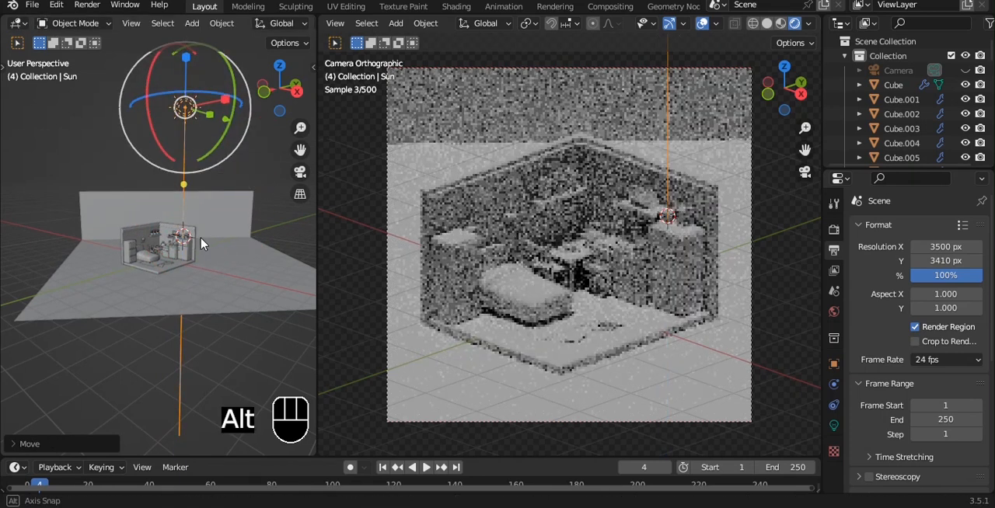
# - From the top view, save the file and move the Sun along negative Y to in front of the room
pyautogui.keyDown('alt'); pyautogui.moveTo(202, 242); pyautogui.dragTo(174, 304); pyautogui.keyUp('alt')
pyautogui.press('`')
pyautogui.click(177, 231)
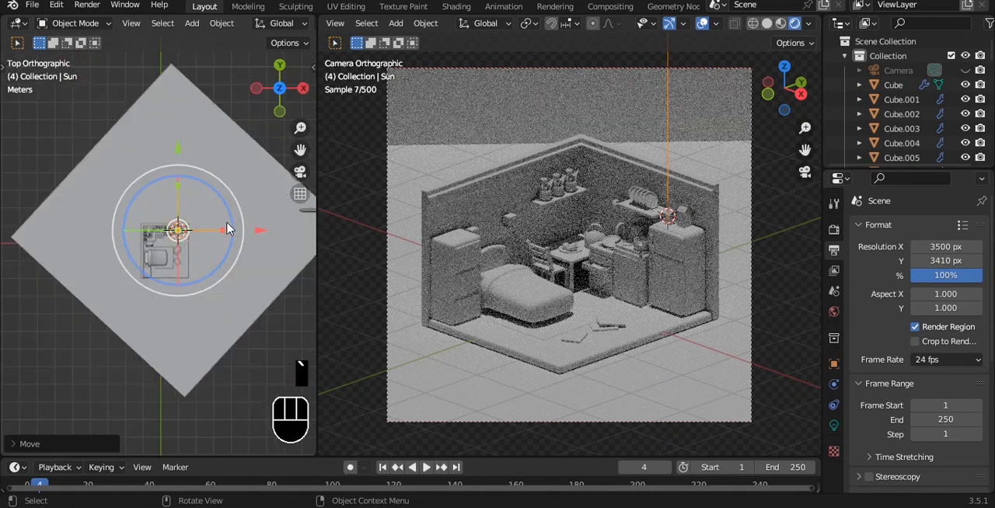
pyautogui.hotkey('ctrl', 's')
pyautogui.moveTo(177, 230); pyautogui.dragTo(178, 338)
# - Aim the Sun from its new position back toward the room's kitchen side and save the file
pyautogui.hotkey('shift', 't')
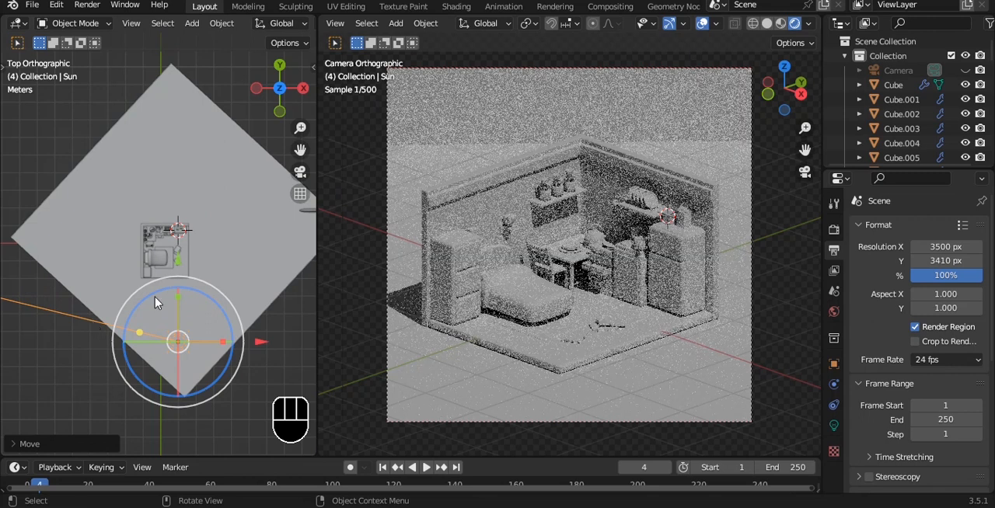
pyautogui.click(214, 280)
pyautogui.hotkey('ctrl', 's')
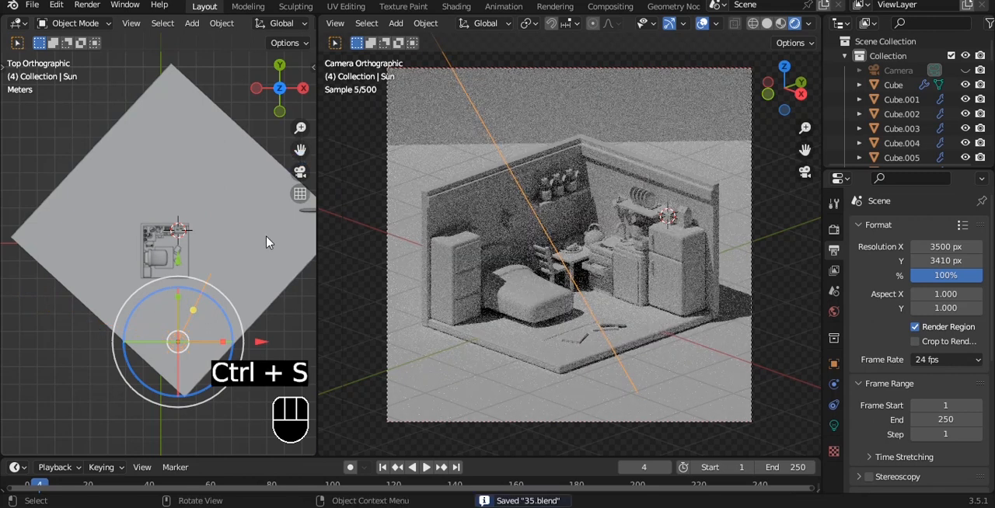
# - Set the Sun light's angle to 24° and save the file
pyautogui.click(833, 428)
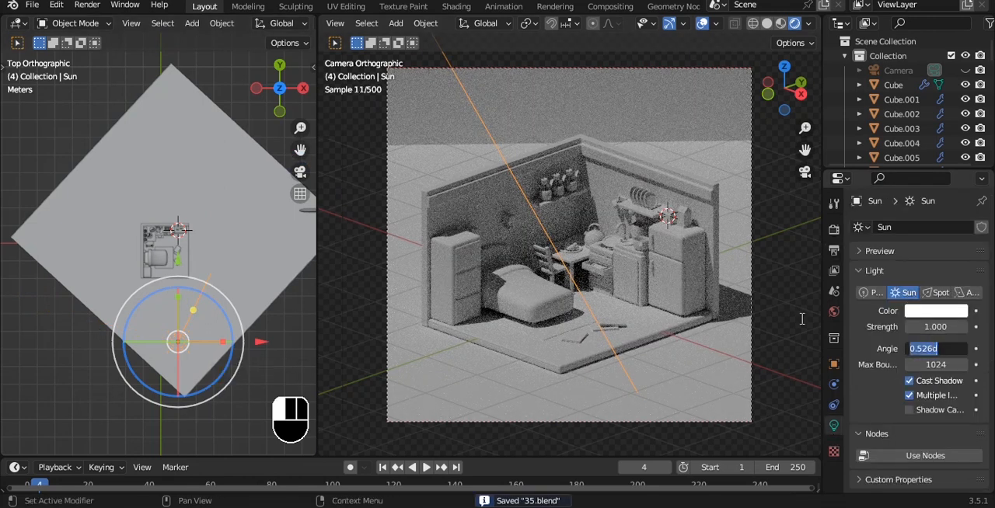
pyautogui.press('Return')
pyautogui.hotkey('ctrl', 's')
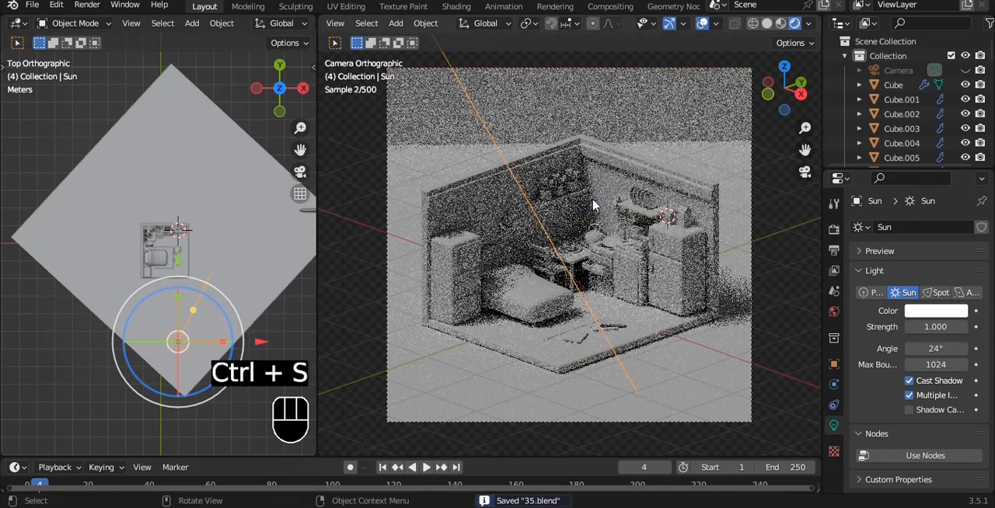
pyautogui.press('a')
pyautogui.keyDown('alt'); pyautogui.moveTo(591, 200); pyautogui.dragTo(568, 184); pyautogui.keyUp('alt')
pyautogui.press('KP_0')
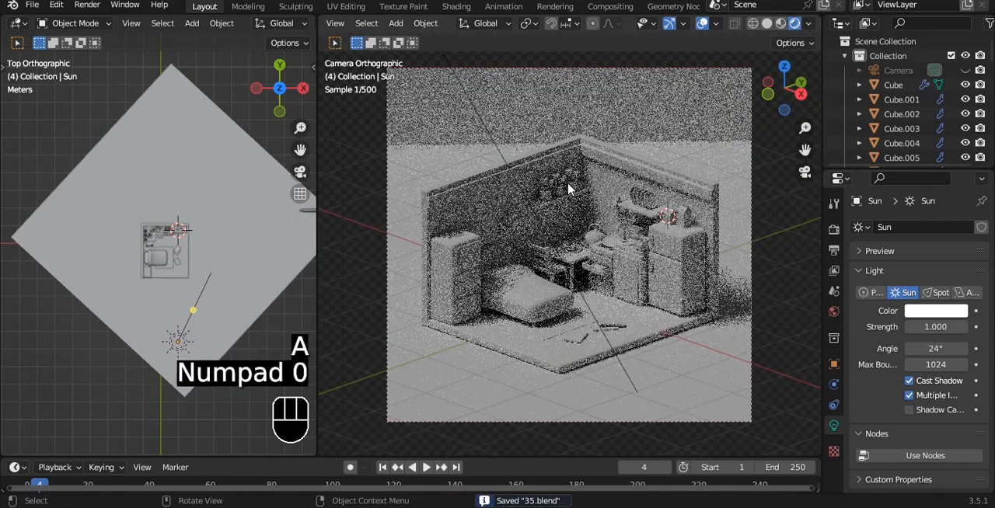
# - Give the room's walls a new material with a pale lavender base color, hue 0.702 and saturation 0.384
pyautogui.keyDown('alt'); pyautogui.moveTo(206, 178); pyautogui.dragTo(185, 207); pyautogui.keyUp('alt')
pyautogui.click(187, 209)
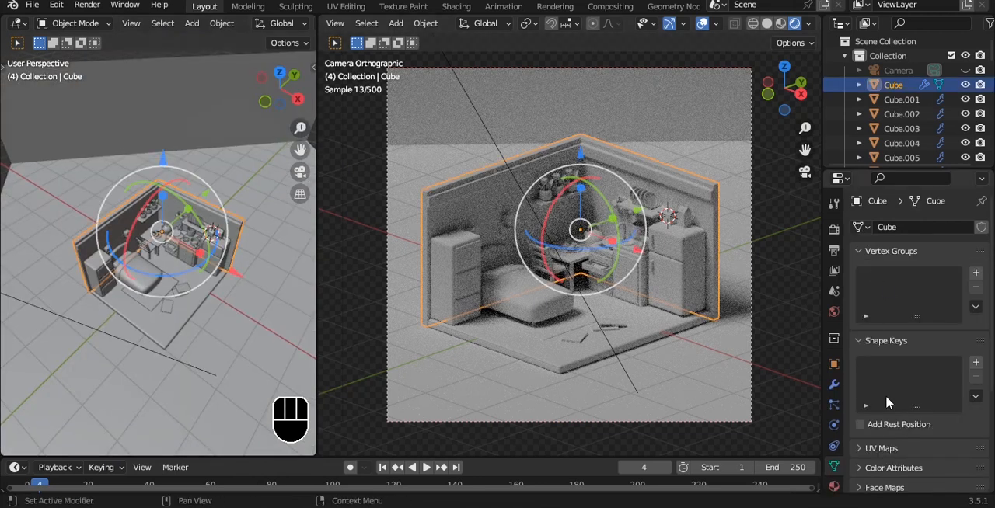
pyautogui.click(833, 488)
pyautogui.click(937, 288)
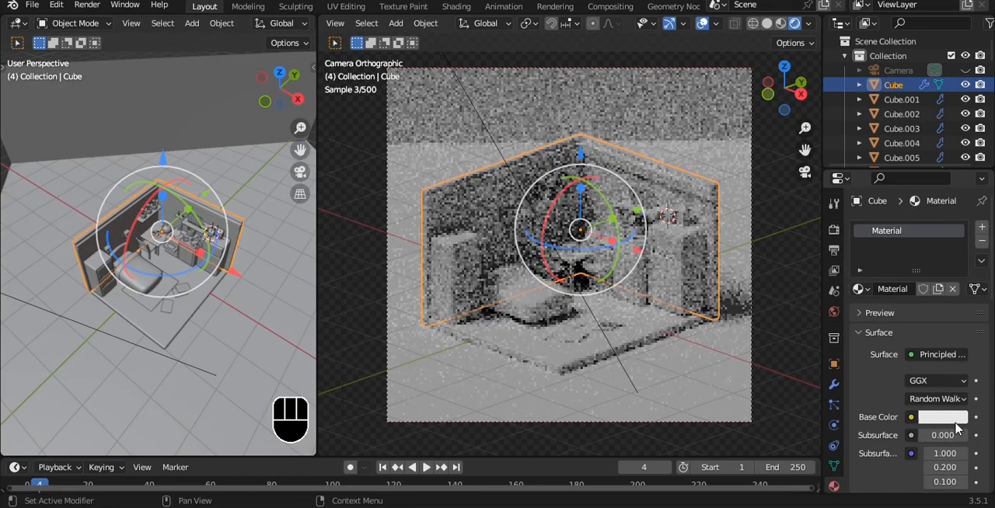
pyautogui.click(943, 416)
pyautogui.moveTo(894, 270); pyautogui.dragTo(904, 259)
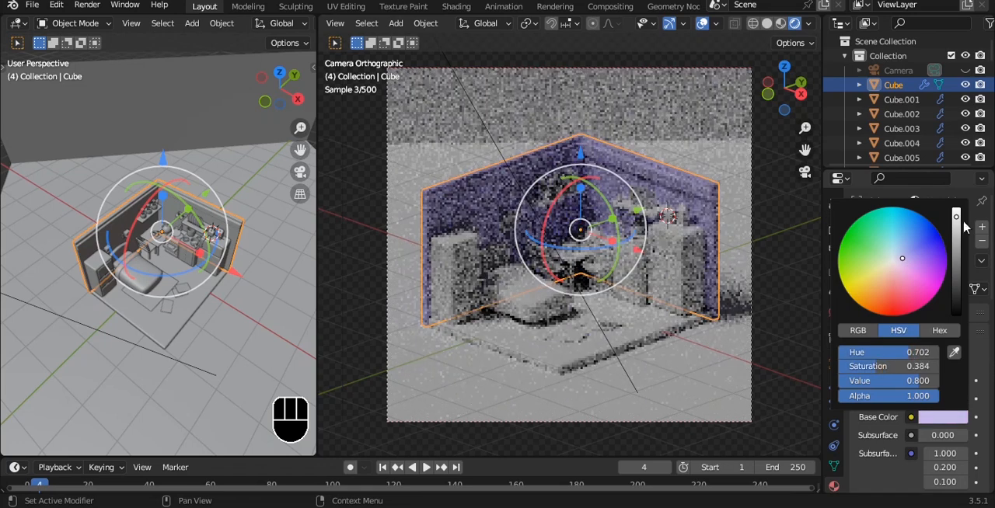
# - Set the wall material's roughness to 0.572
pyautogui.scroll(-4, 933, 411)
pyautogui.scroll(-4, 933, 409)
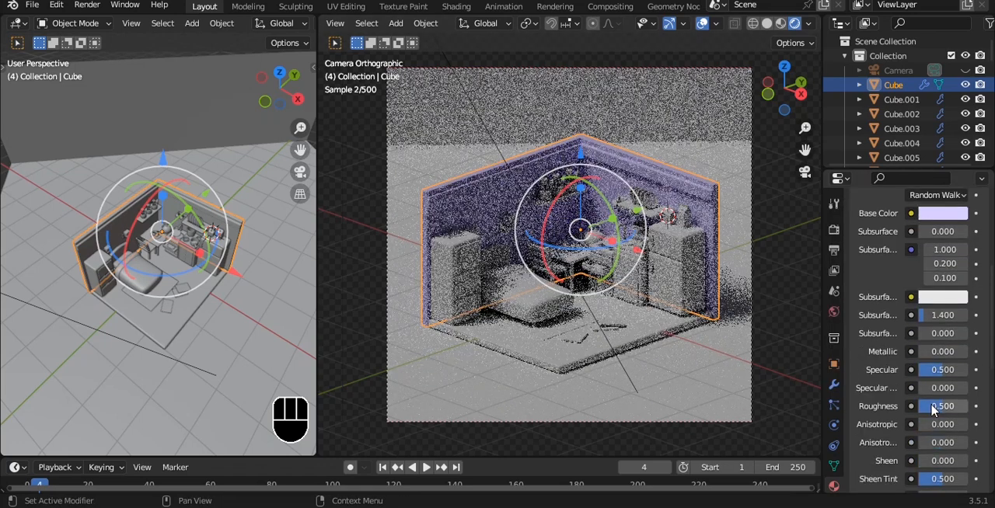
pyautogui.moveTo(939, 378); pyautogui.dragTo(945, 379)
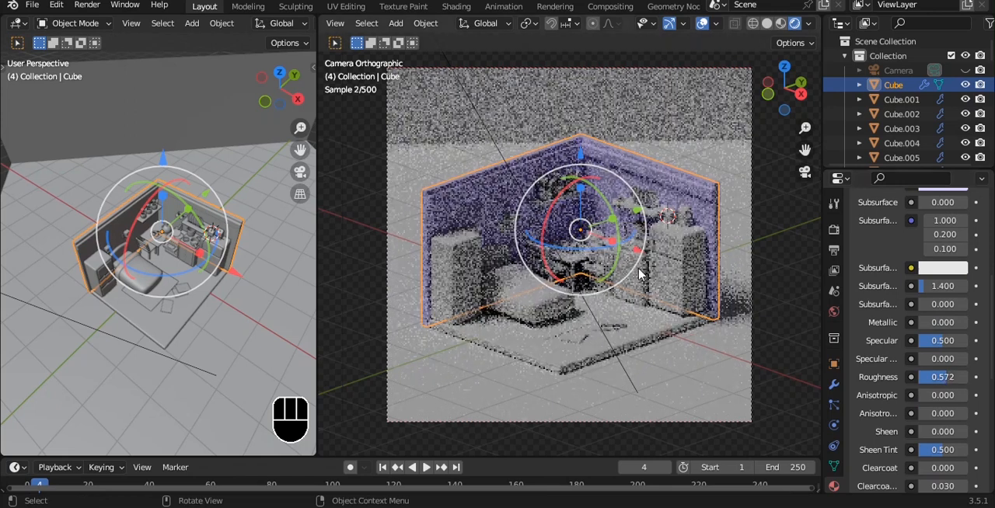
# - Add a 3 Point Lights rig around the bed, show the layout from the top and save the file
pyautogui.hotkey('ctrl', 's')
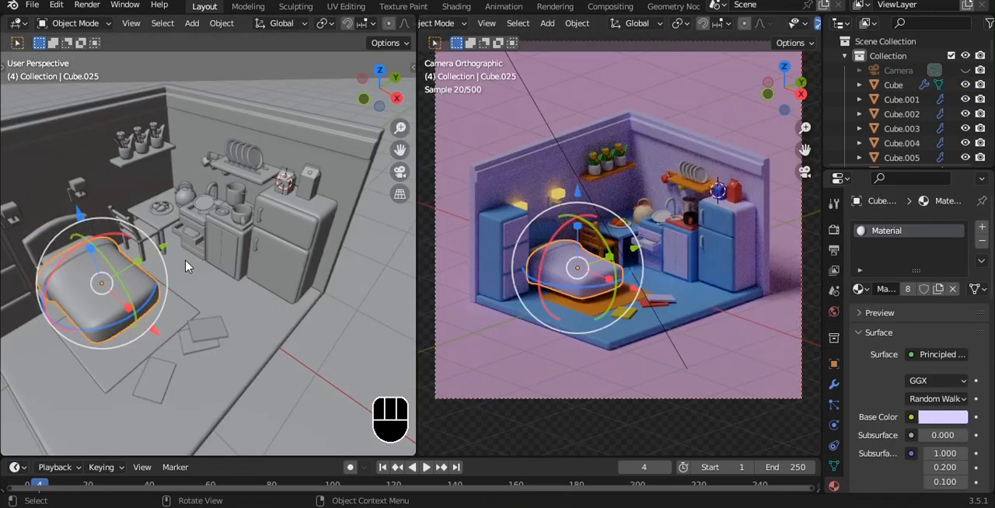
pyautogui.keyDown('shift'); pyautogui.moveTo(185, 267); pyautogui.dragTo(253, 182, button='middle'); pyautogui.keyUp('shift')
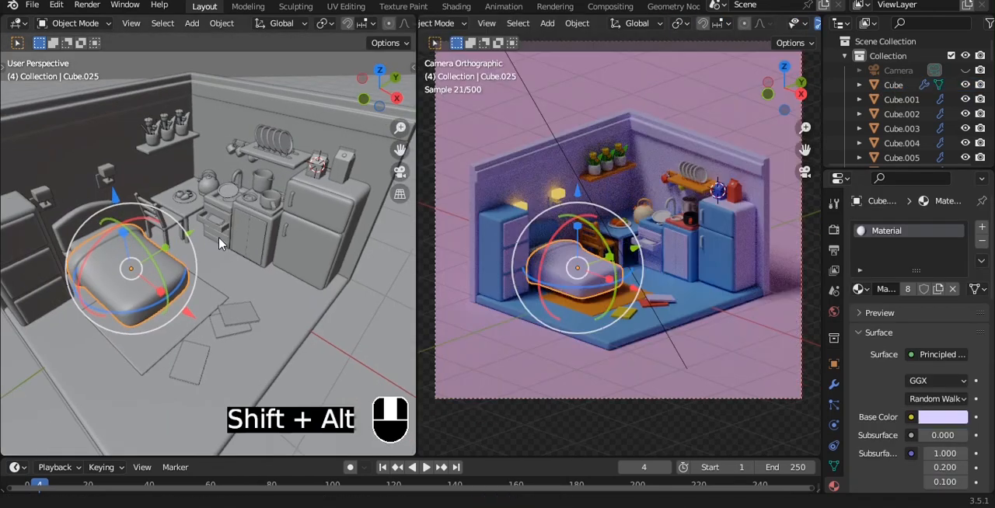
pyautogui.hotkey('shift', 'a')
pyautogui.moveTo(207, 219)
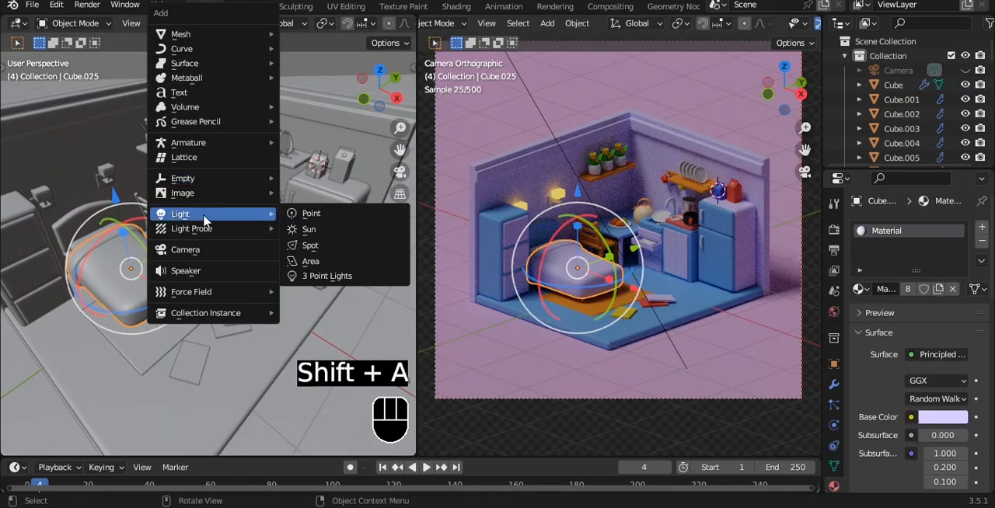
pyautogui.click(318, 272)
pyautogui.scroll(-8, 256, 241)
pyautogui.moveTo(244, 234); pyautogui.dragTo(215, 280, button='middle')
pyautogui.press('`')
pyautogui.click(211, 209)
pyautogui.hotkey('ctrl', 's')
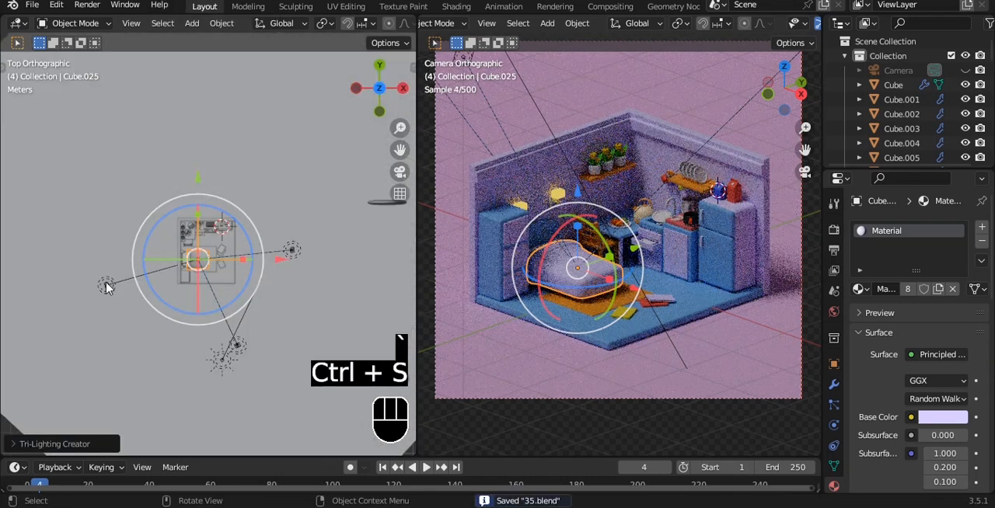
# - Move the rig's back light over the bed and enlarge its size to 3.92 m
pyautogui.click(106, 286)
pyautogui.moveTo(247, 276); pyautogui.dragTo(297, 268)
pyautogui.moveTo(196, 201); pyautogui.dragTo(195, 170)
pyautogui.scroll(4, 235, 253)
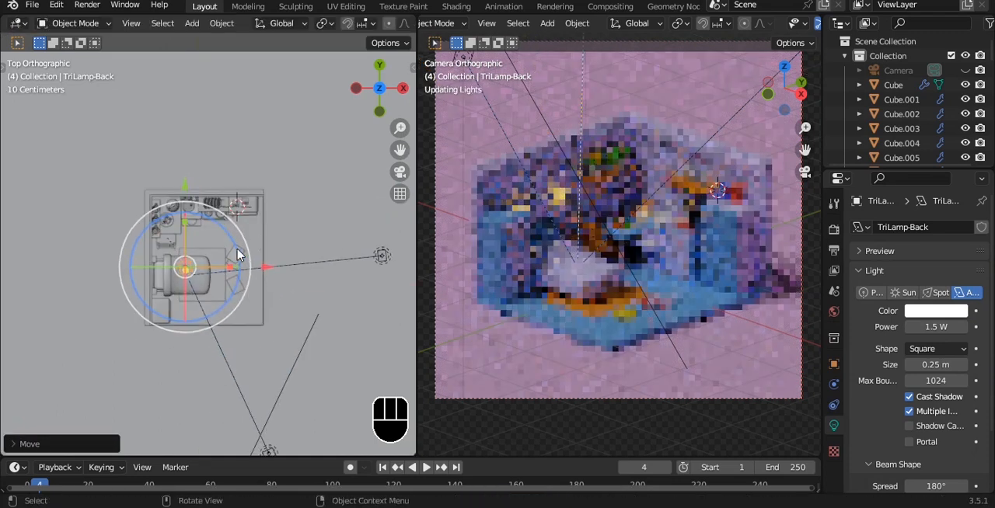
pyautogui.moveTo(938, 364); pyautogui.dragTo(993, 365)
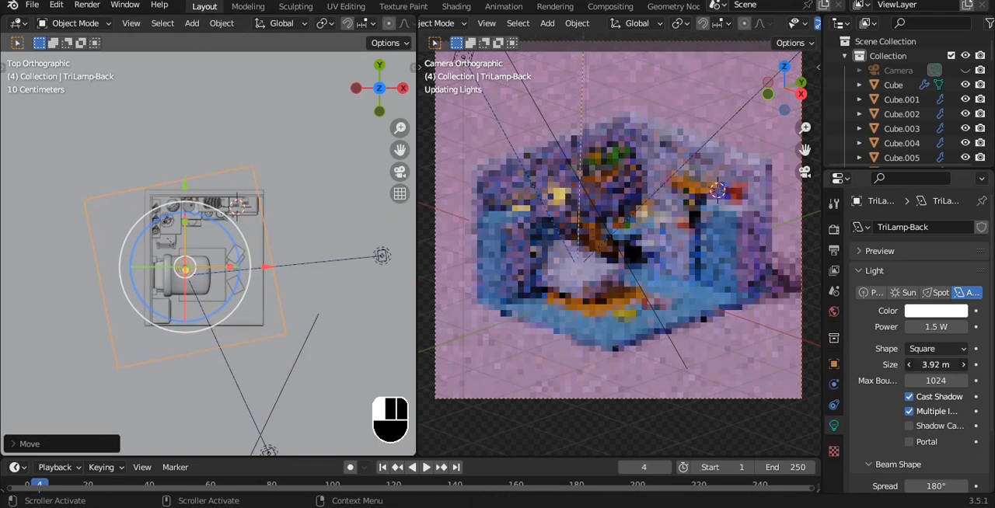
# - Set the back light's power to 300 W and save the file
pyautogui.click(942, 326)
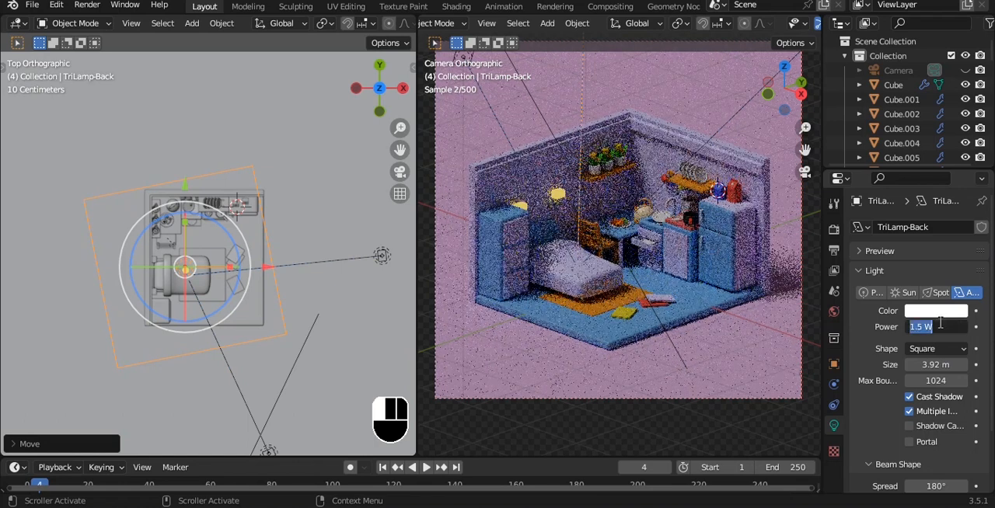
pyautogui.write('300')
pyautogui.press('Return')
pyautogui.hotkey('ctrl', 's')
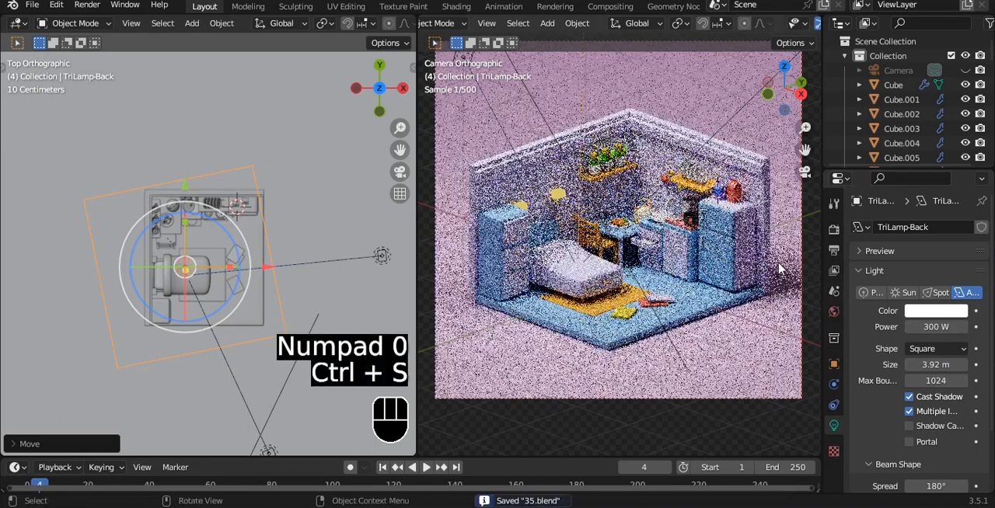
# - Tint the back light pale pink with hue 0.887 and saturation 0.455, and save the file
pyautogui.click(931, 312)
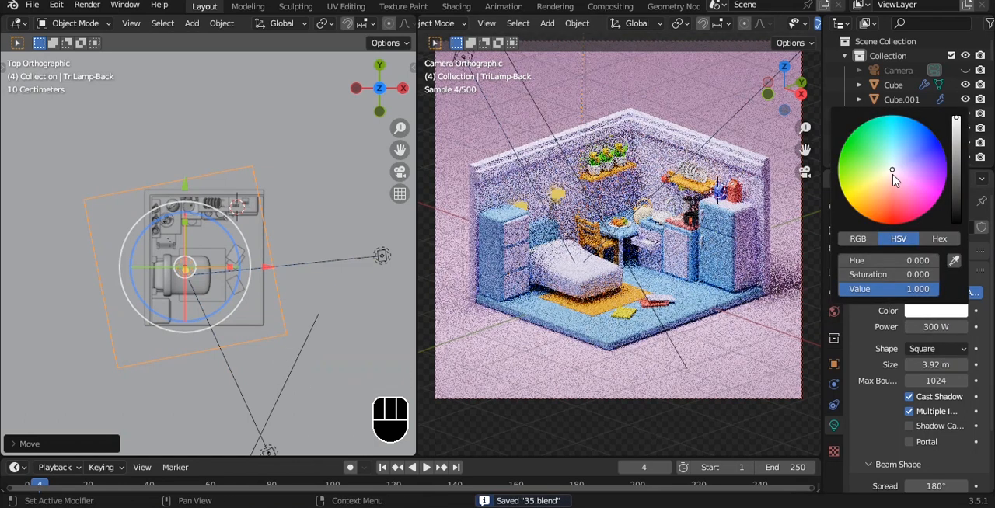
pyautogui.moveTo(893, 175); pyautogui.dragTo(901, 179)
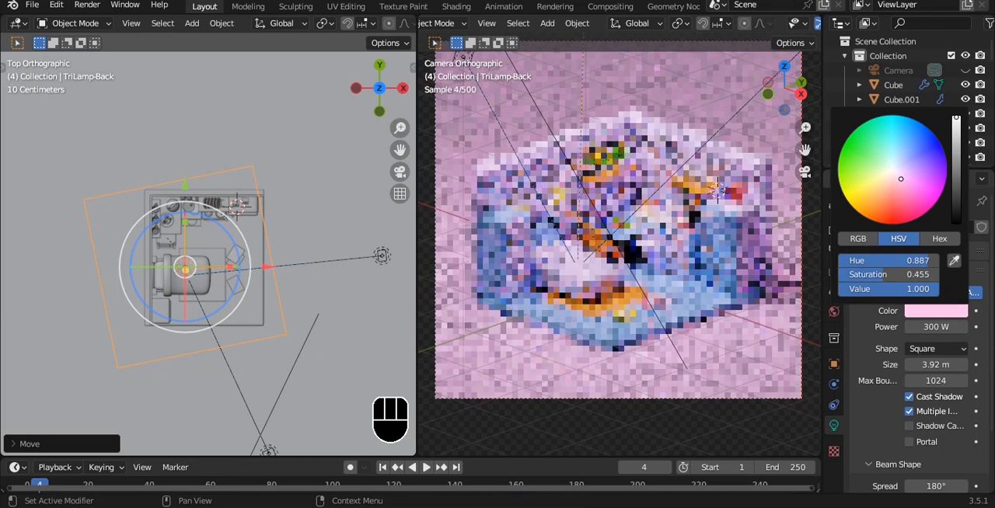
pyautogui.hotkey('ctrl', 's')
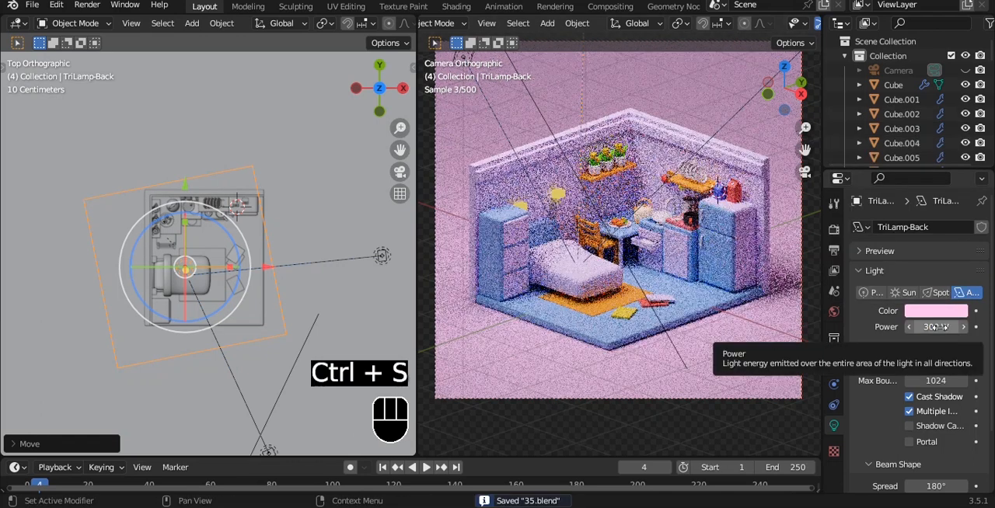
# - Reduce the back light's power to 150 W and save the file
pyautogui.click(935, 327)
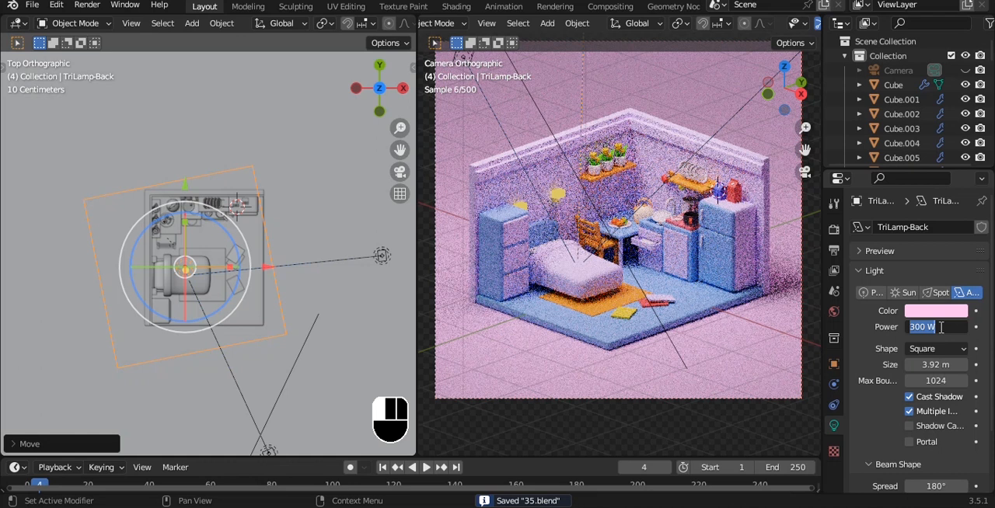
pyautogui.write('150')
pyautogui.press('Return')
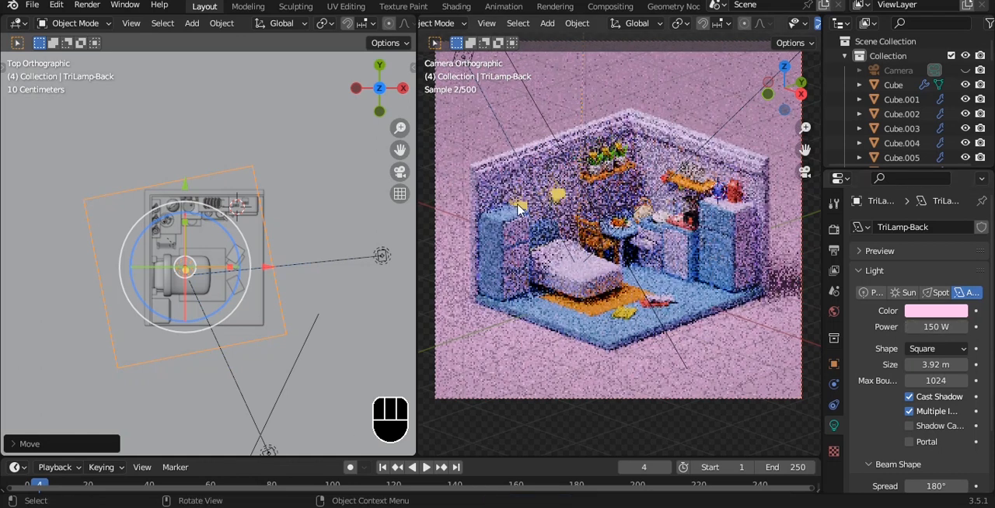
pyautogui.hotkey('ctrl', 's')
# - Move the fill light in the positive Y direction, enlarge its size to 3.33 m and save the file
pyautogui.scroll(-1, 280, 188)
pyautogui.keyDown('alt'); pyautogui.keyDown('shift'); pyautogui.moveTo(274, 173); pyautogui.dragTo(233, 182); pyautogui.keyUp('shift'); pyautogui.keyUp('alt')
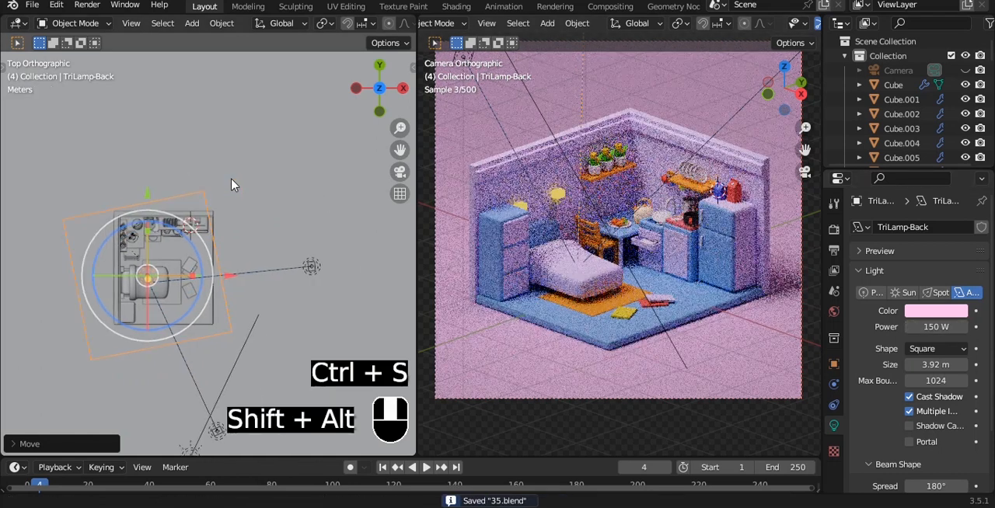
pyautogui.click(311, 265)
pyautogui.moveTo(311, 186); pyautogui.dragTo(312, 127)
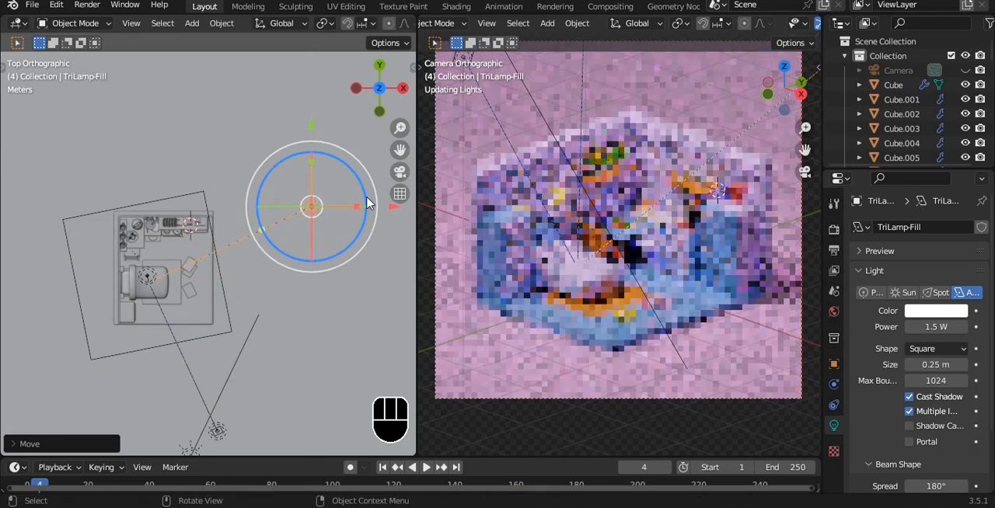
pyautogui.moveTo(932, 363); pyautogui.dragTo(964, 363)
pyautogui.keyDown('alt'); pyautogui.keyDown('shift'); pyautogui.moveTo(314, 211); pyautogui.dragTo(306, 217); pyautogui.keyUp('shift'); pyautogui.keyUp('alt')
pyautogui.hotkey('ctrl', 's')
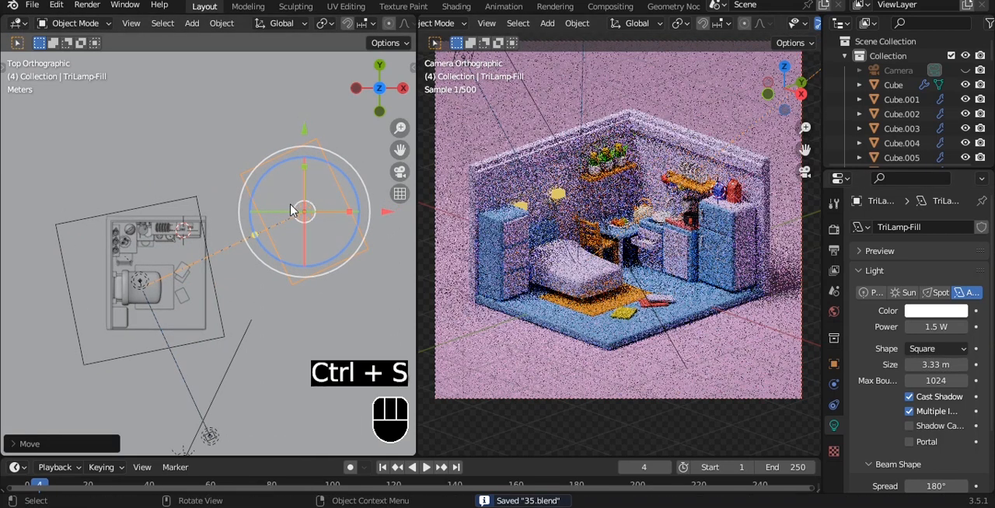
# - Change the fill light's shape to Disk and set its power to 200 W
pyautogui.click(937, 348)
pyautogui.click(920, 395)
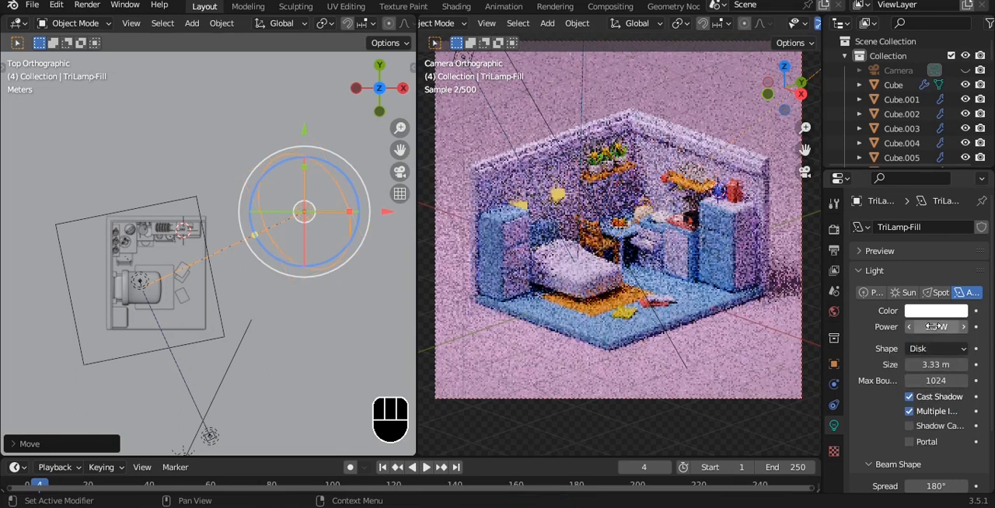
pyautogui.click(933, 326)
pyautogui.write('200')
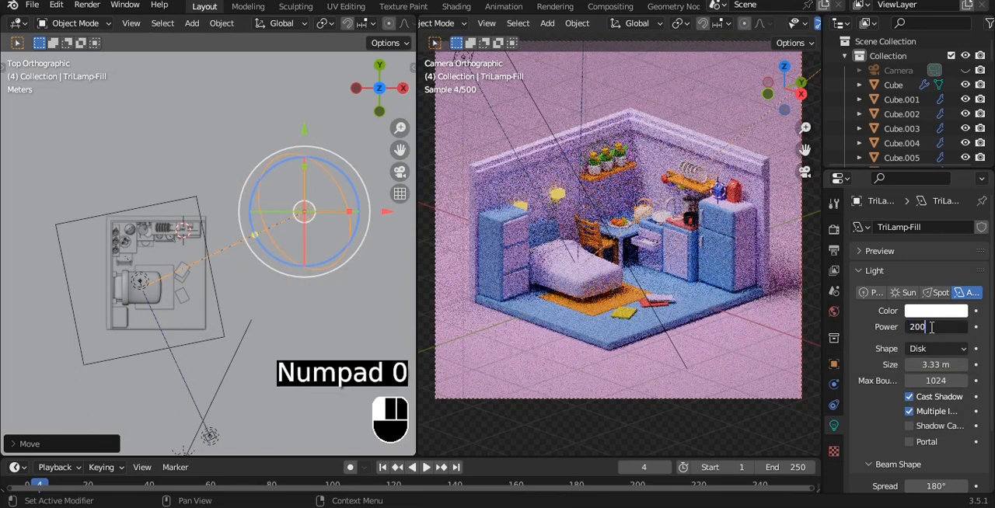
pyautogui.press('Return')
# - Try several warm and pink tints on the fill light and settle on a warm pale yellow
pyautogui.click(931, 311)
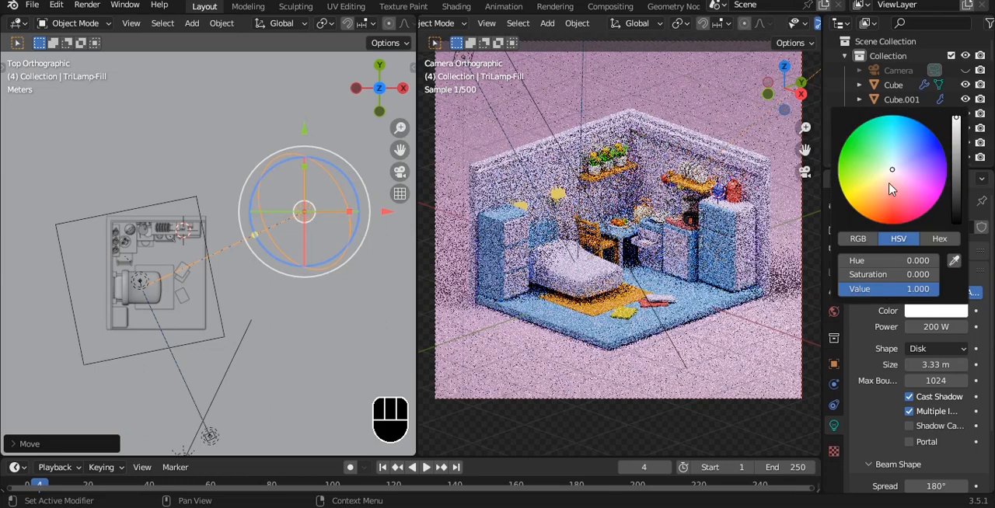
pyautogui.moveTo(891, 178); pyautogui.dragTo(878, 187)
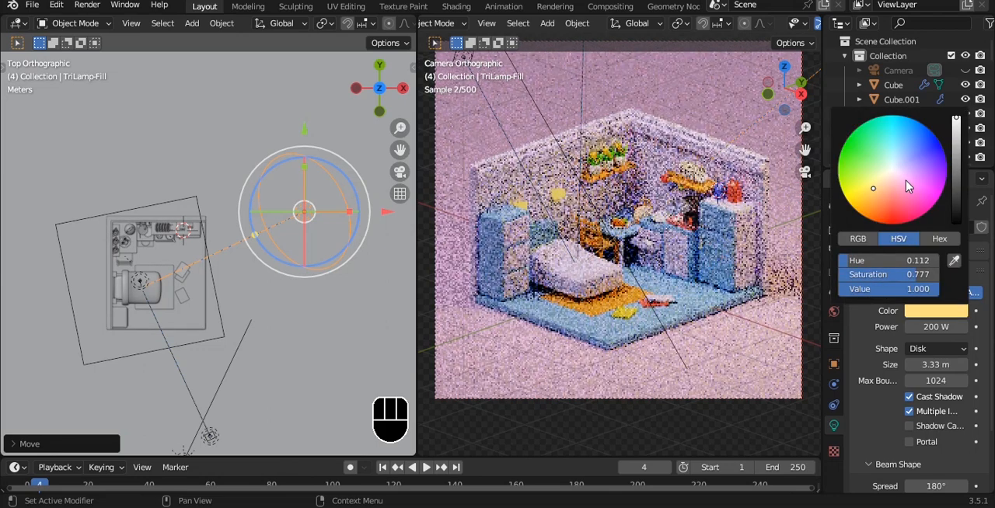
pyautogui.click(902, 179)
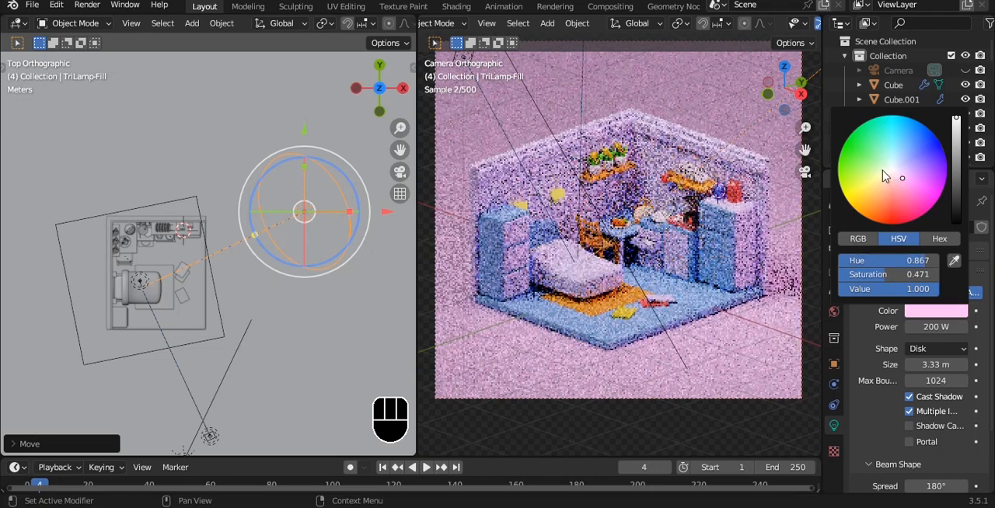
pyautogui.click(894, 164)
pyautogui.click(894, 180)
pyautogui.click(878, 184)
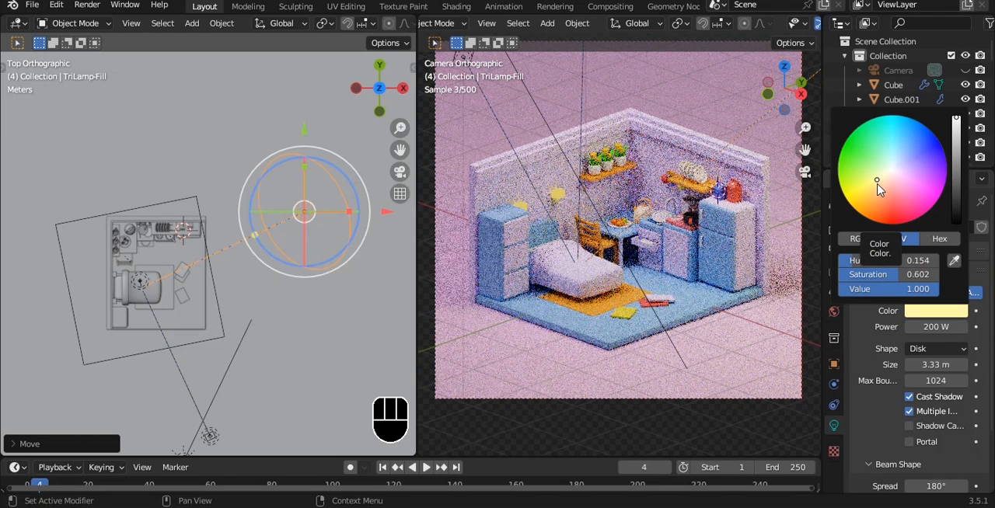
pyautogui.click(879, 186)
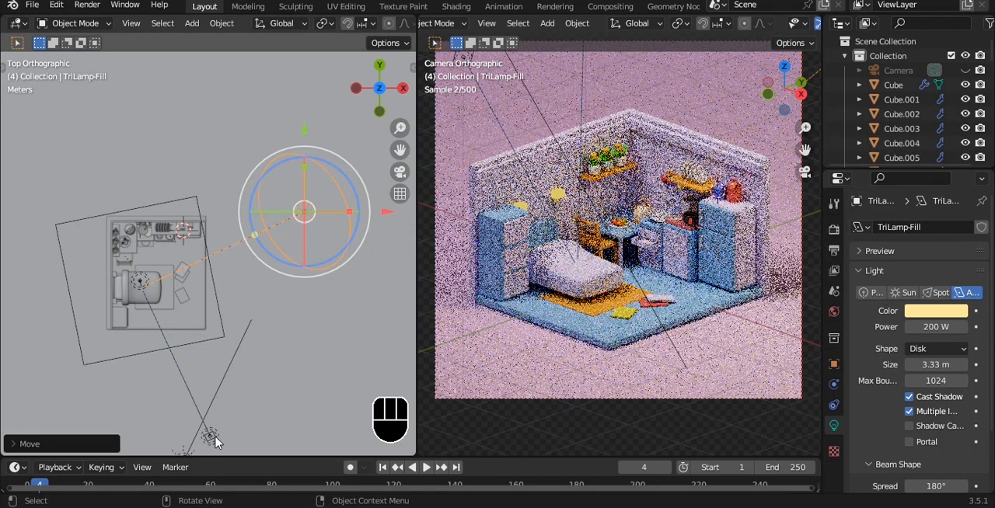
# - Make the key light a Disk with a size of 2.98 m and a power of 100 W
pyautogui.click(214, 440)
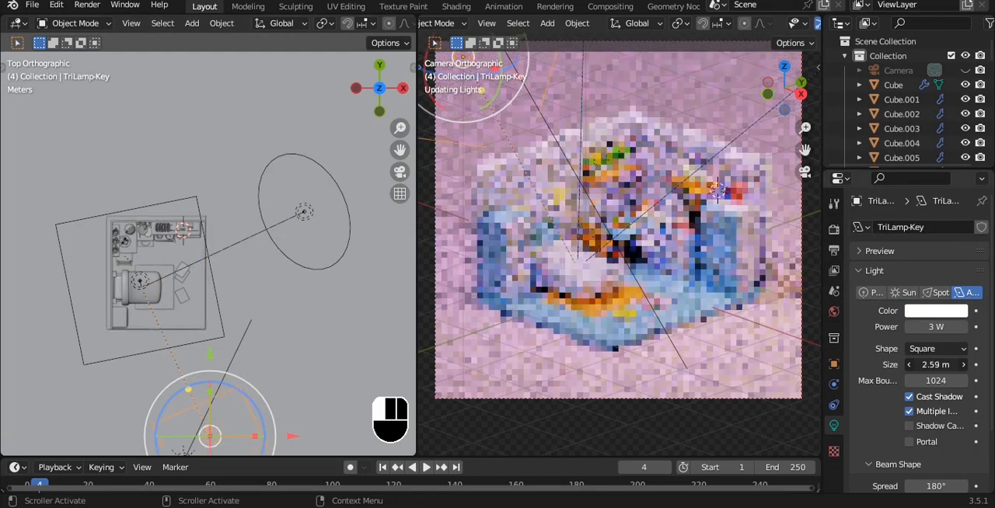
pyautogui.click(936, 349)
pyautogui.click(913, 396)
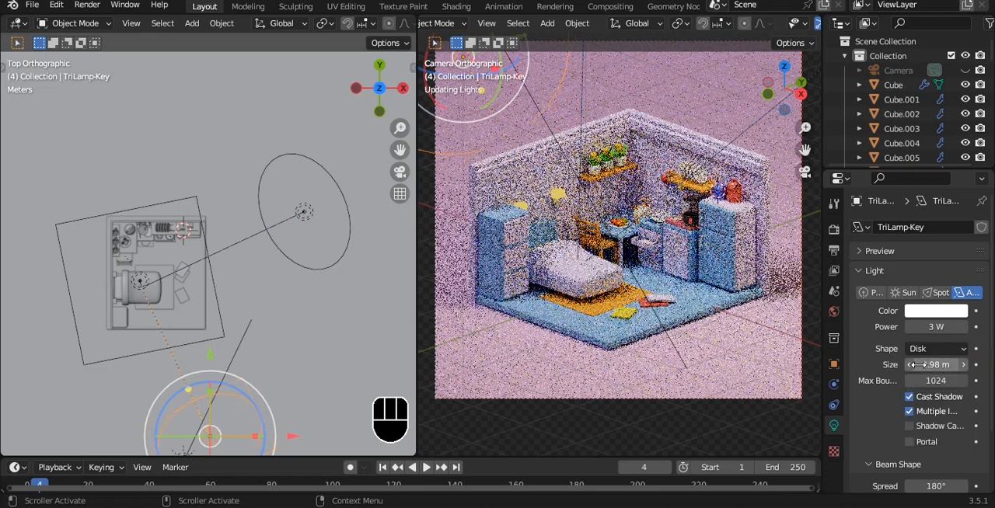
pyautogui.write('100')
pyautogui.click(939, 317)
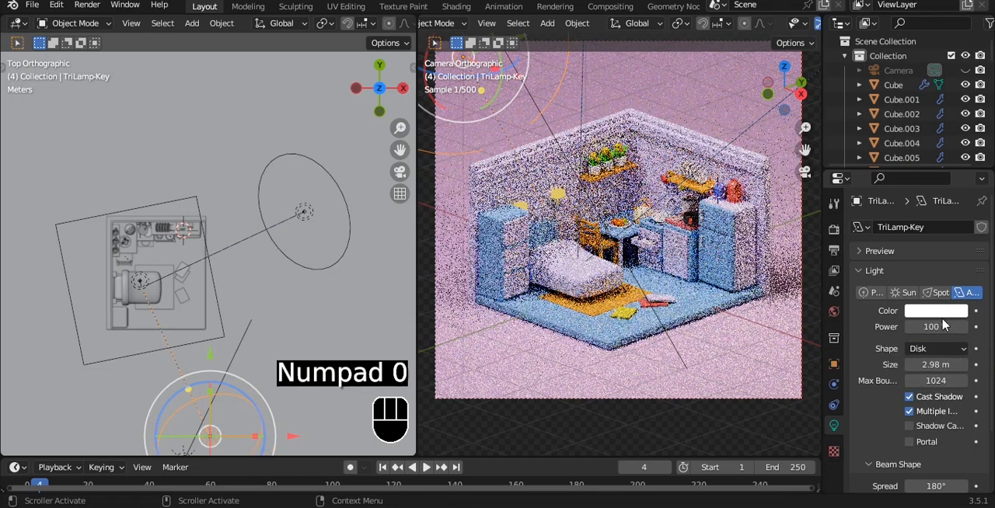
# - Tint the key light pink and keep its power at 100 W
pyautogui.click(936, 311)
pyautogui.moveTo(876, 191)
pyautogui.mouseDown()
pyautogui.moveTo(882, 197)
pyautogui.moveTo(901, 174)
pyautogui.mouseUp()
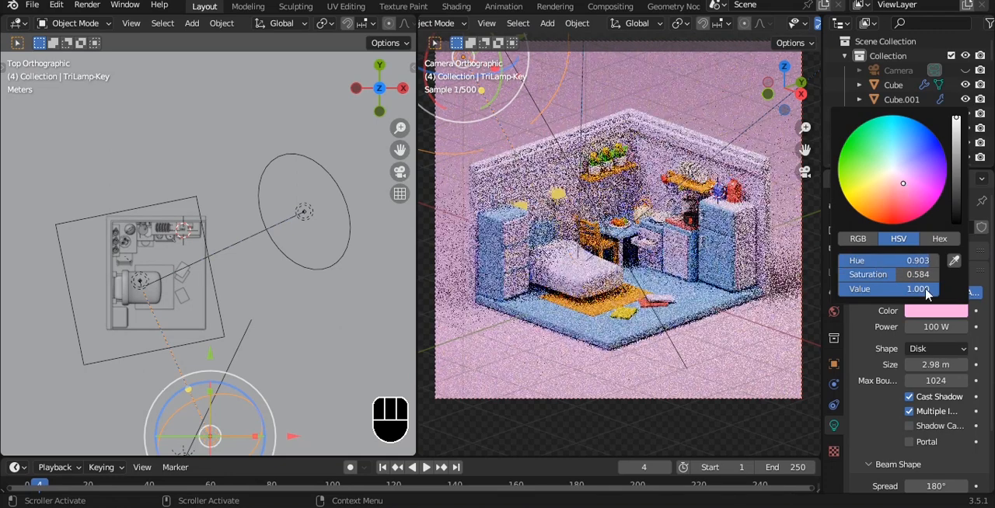
pyautogui.click(948, 330)
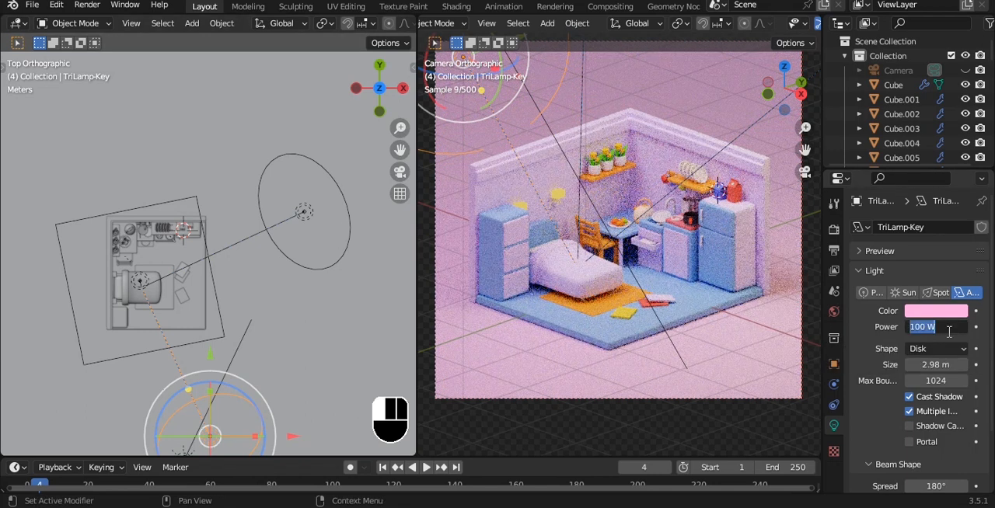
pyautogui.press('Return')
# - Set the fill light's power to 150 W and the back light's power to 250 W, and save the file
pyautogui.click(303, 215)
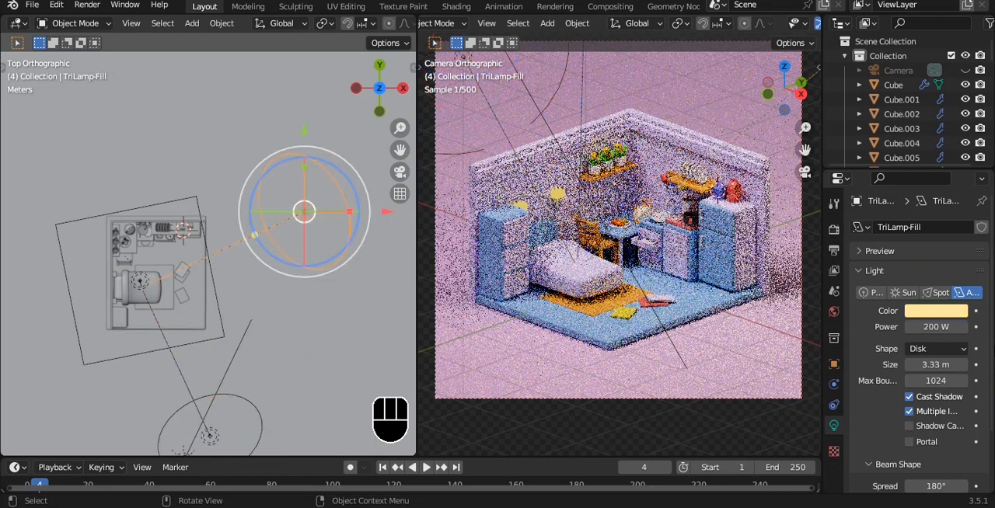
pyautogui.write('15')
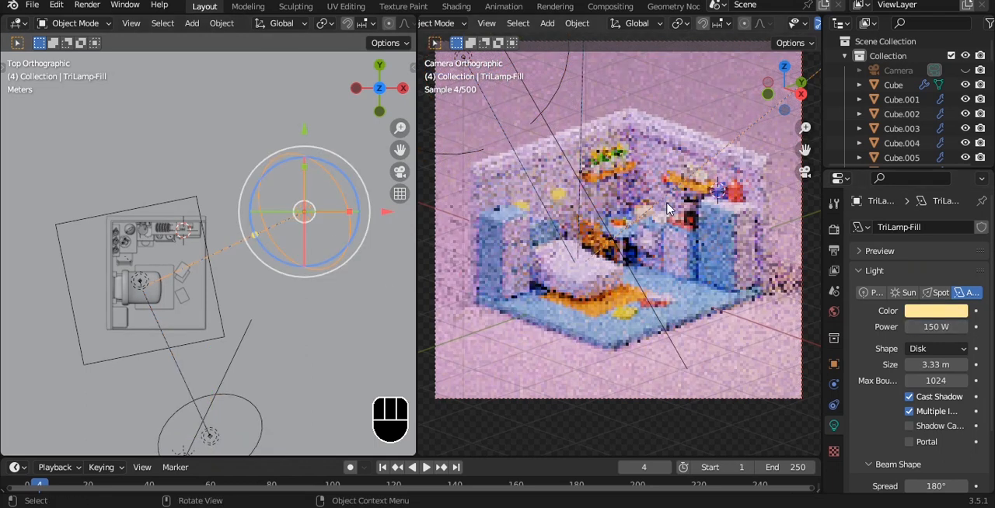
pyautogui.click(583, 90)
pyautogui.click(935, 326)
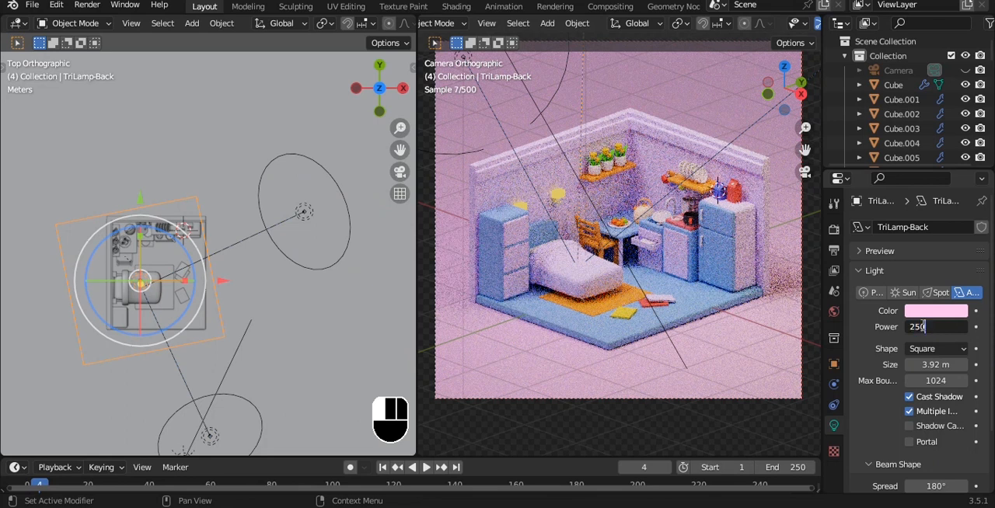
pyautogui.press('a')
pyautogui.press('a')
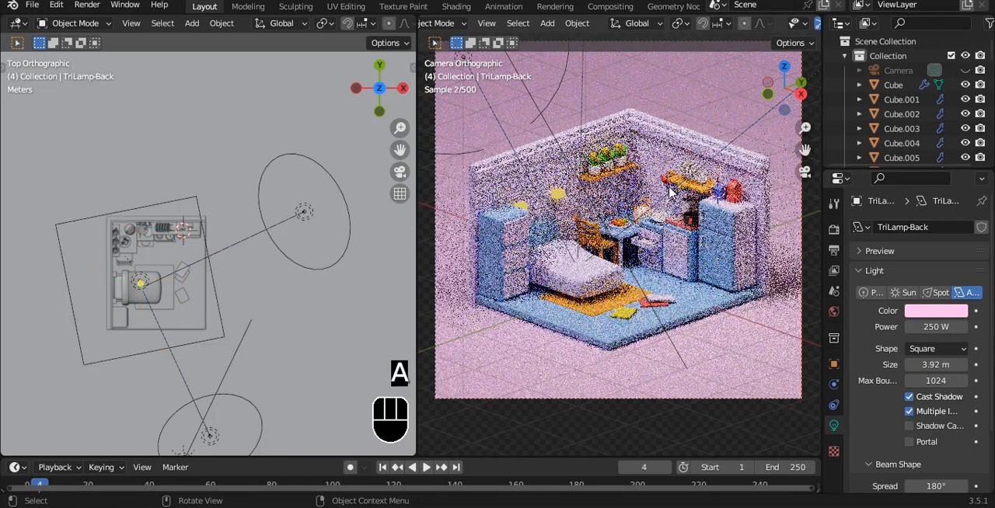
pyautogui.hotkey('ctrl', 's')
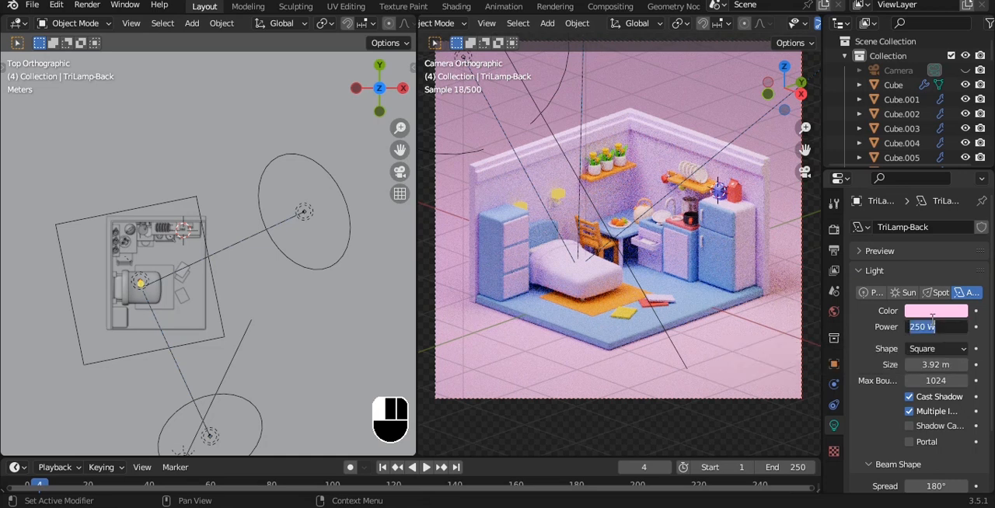
# - Lower the back light's power to 100 W and the fill light's power to 50 W
pyautogui.write('100')
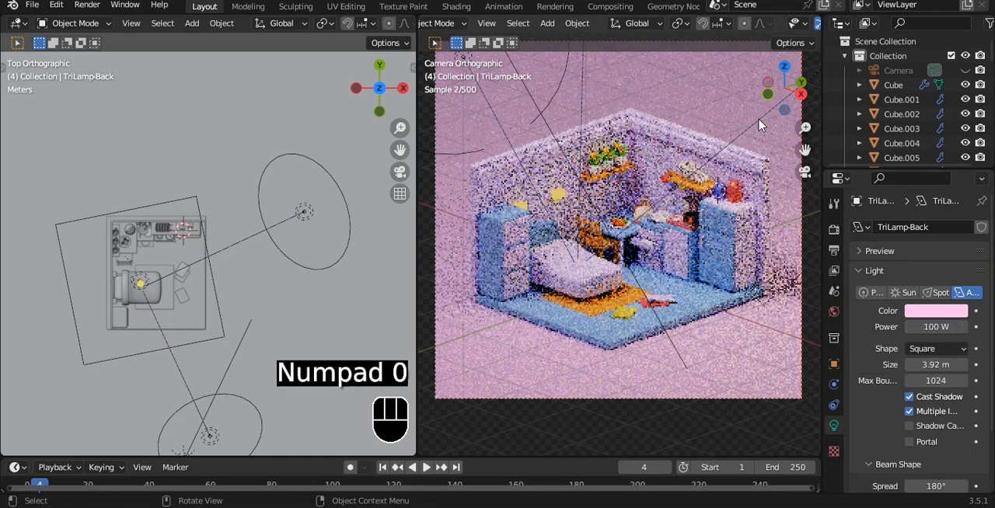
pyautogui.click(304, 211)
pyautogui.click(937, 327)
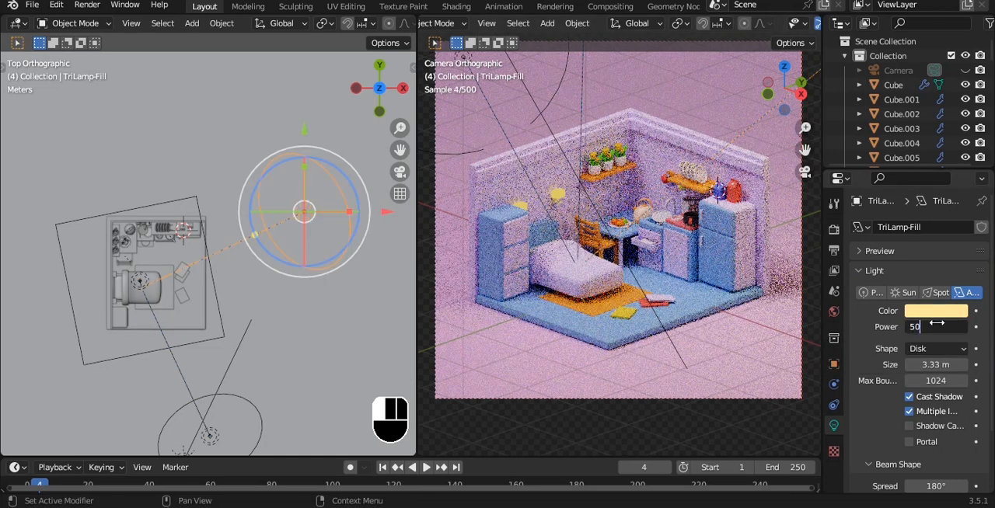
pyautogui.press('Return')
# - Set the key light's power to 30 W, save the file and deselect everything
pyautogui.click(584, 190)
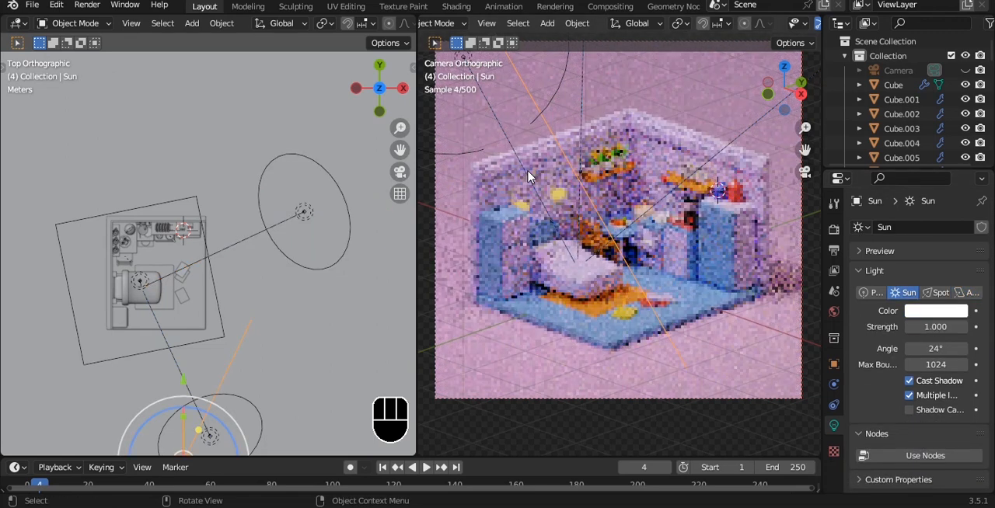
pyautogui.click(464, 59)
pyautogui.click(935, 326)
pyautogui.write('3')
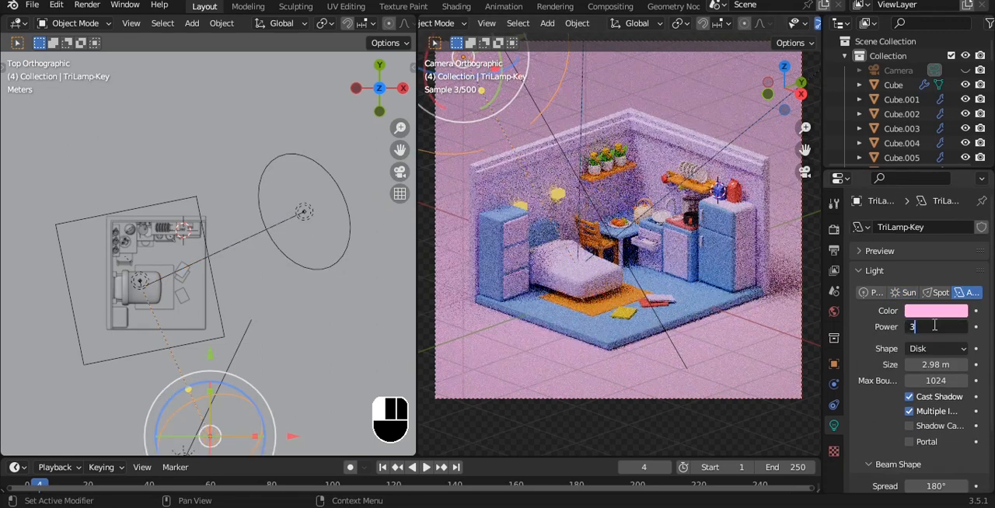
pyautogui.write('0')
pyautogui.press('Return')
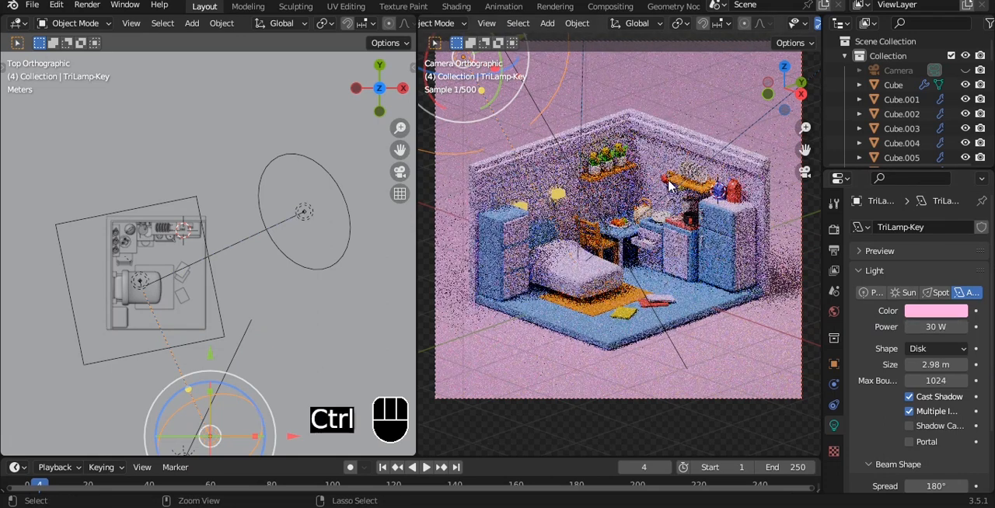
pyautogui.hotkey('ctrl', 's')
pyautogui.hotkey('ctrl', 's')
pyautogui.press('a')
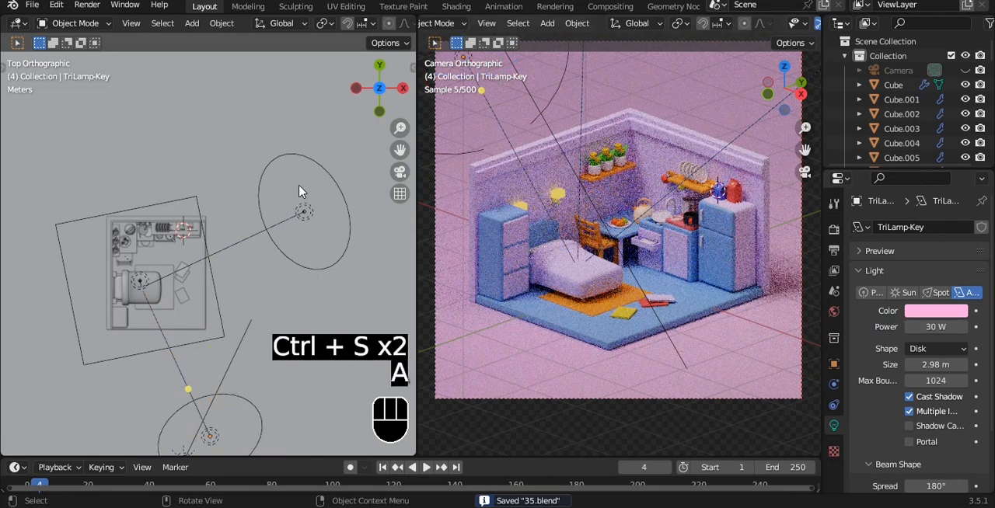
# - Select the back light above the room, set its power to 200 W and save the file
pyautogui.keyDown('alt'); pyautogui.moveTo(216, 245); pyautogui.dragTo(193, 165); pyautogui.keyUp('alt')
pyautogui.click(201, 115)
pyautogui.click(925, 327)
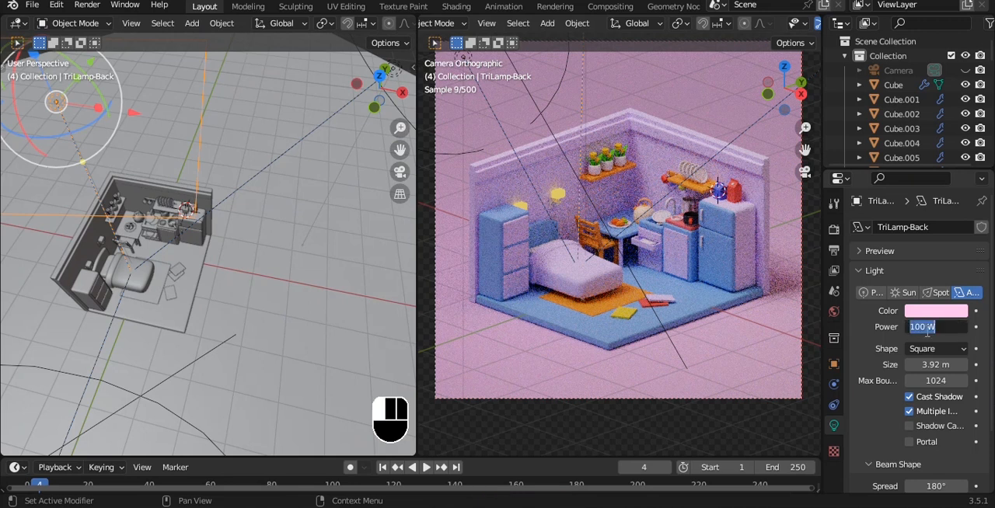
pyautogui.write('200')
pyautogui.press('Return')
pyautogui.hotkey('ctrl', 's')
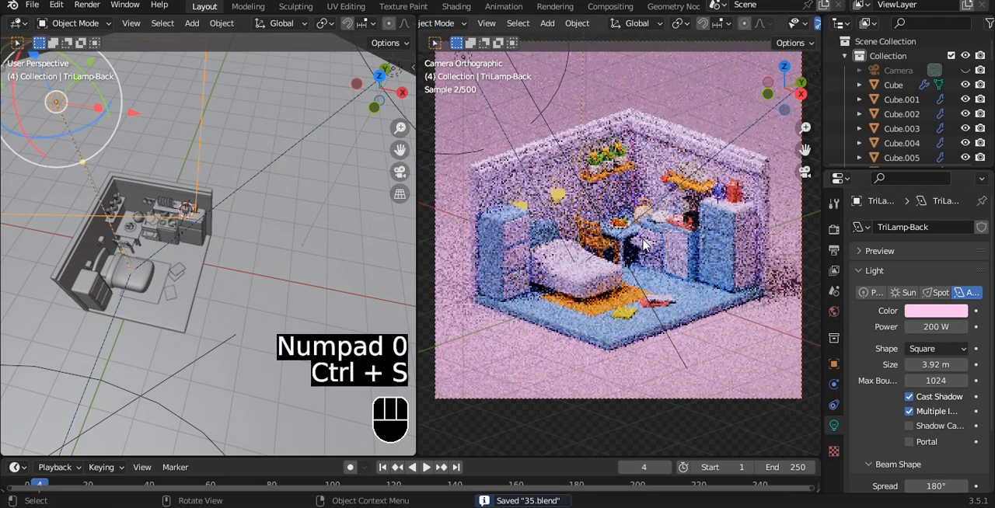